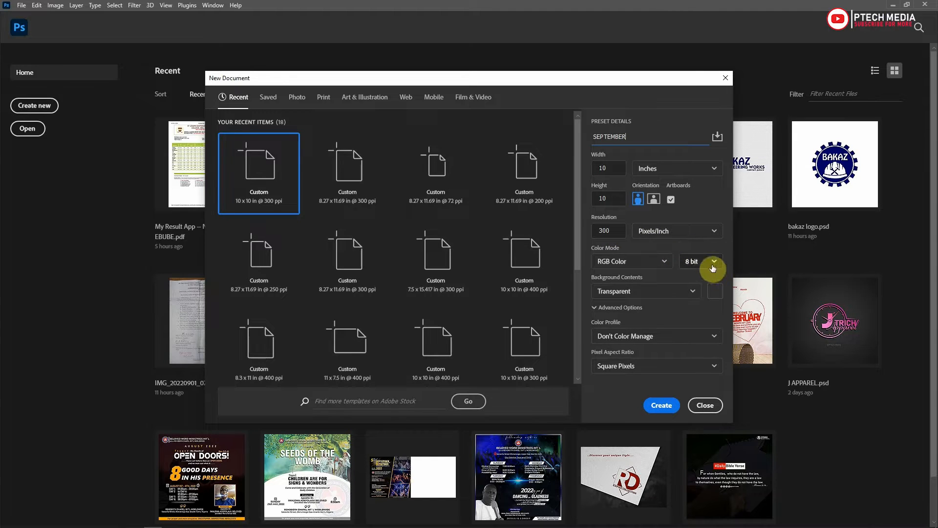
- Create the 10 × 10 inch, 300 ppi SEPTEMBER document and draw a rectangle about 3012 px square covering the artboard
left_click(655, 409)
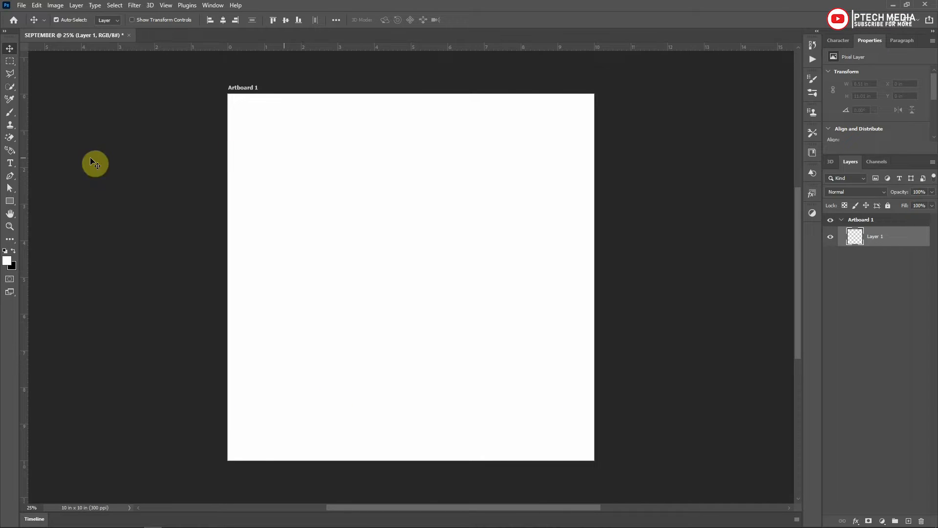
left_click(8, 201)
left_click_drag(229, 94, 594, 461)
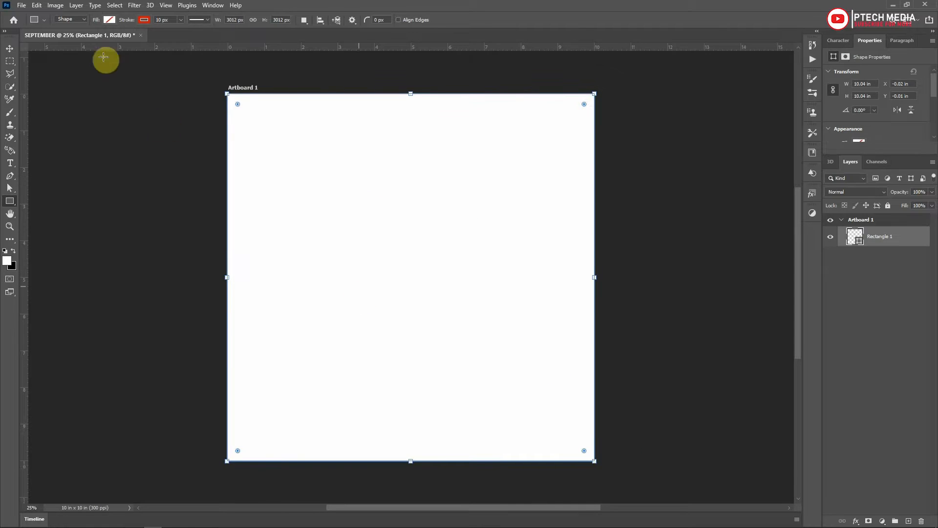
- Fill the background rectangle with black and adjust its stroke width to about 12.87 px
left_click(109, 20)
left_click(57, 71)
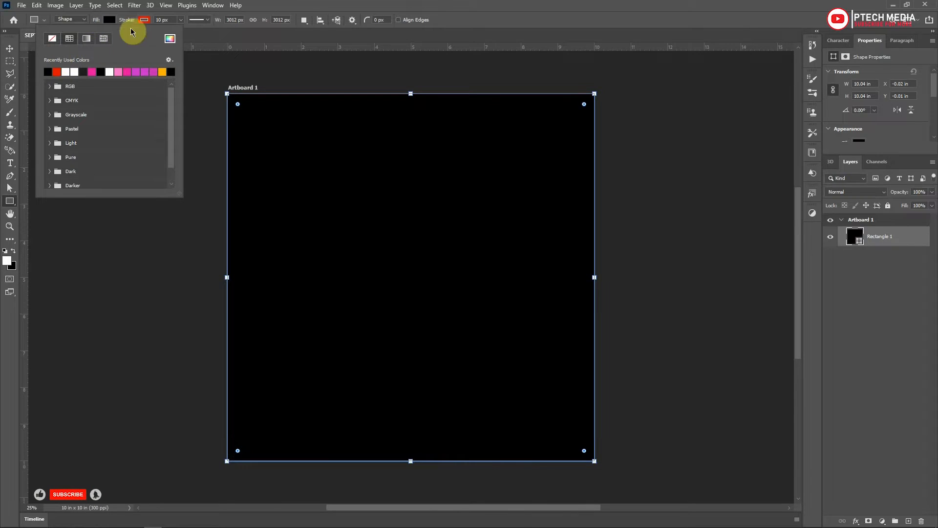
left_click(180, 20)
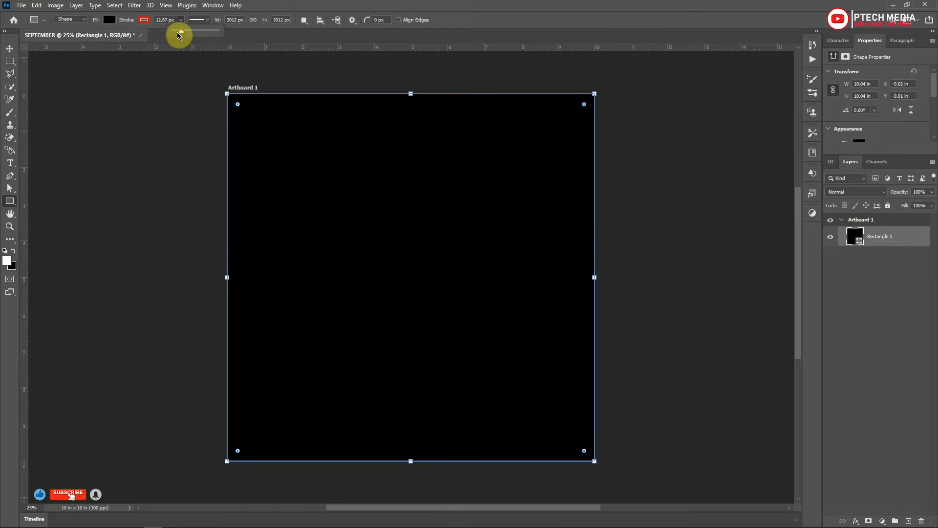
left_click(10, 48)
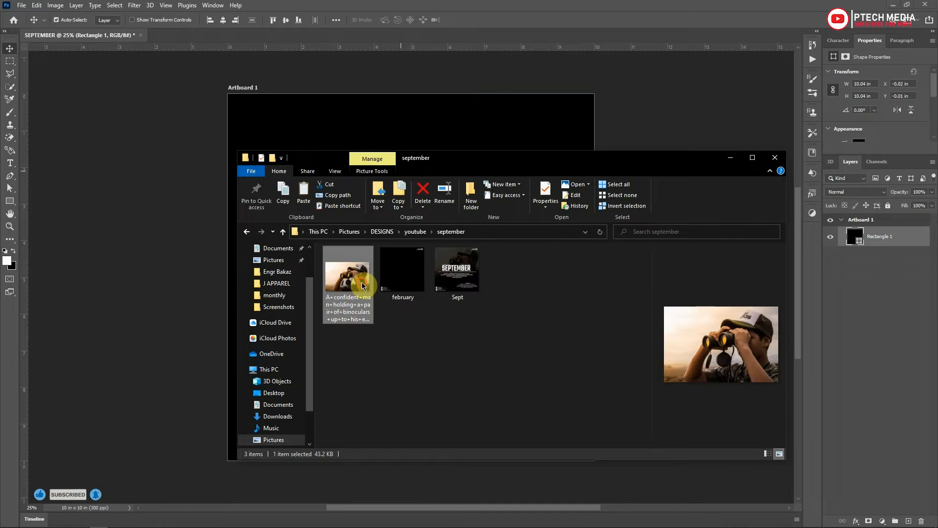
- Place the photo of the man with binoculars from the september folder, enlarged to span the upper part of the artboard
left_click_drag(321, 136, 319, 135)
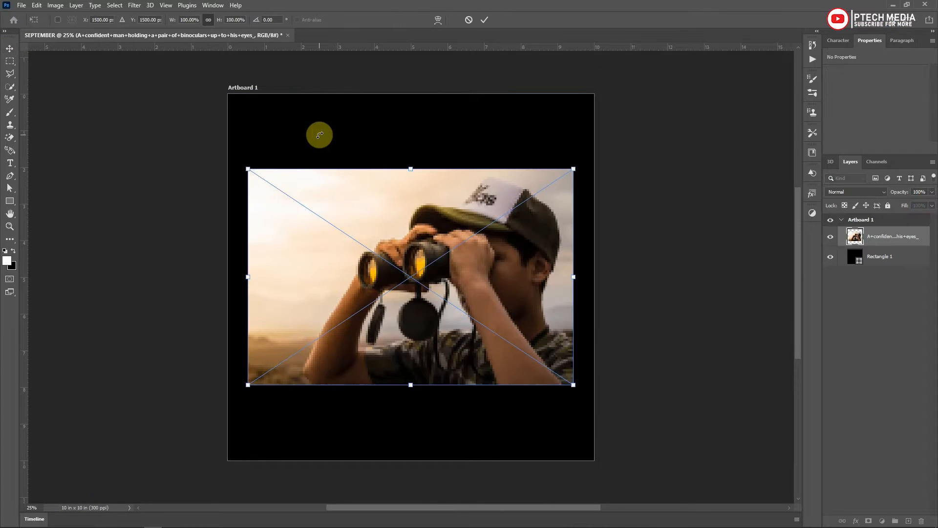
left_click_drag(571, 169, 550, 114)
left_click(485, 20)
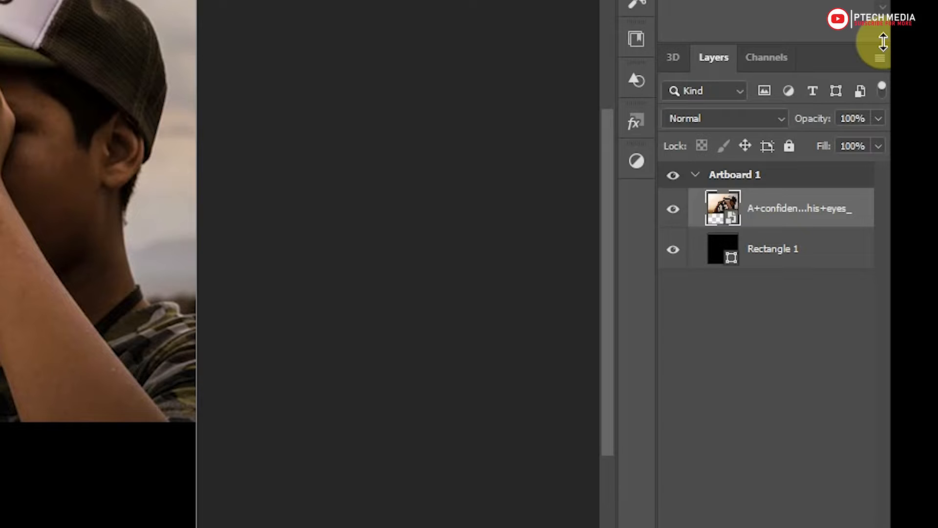
- Lower the binoculars photo layer's opacity to 20% and rasterize the layer
left_click(931, 192)
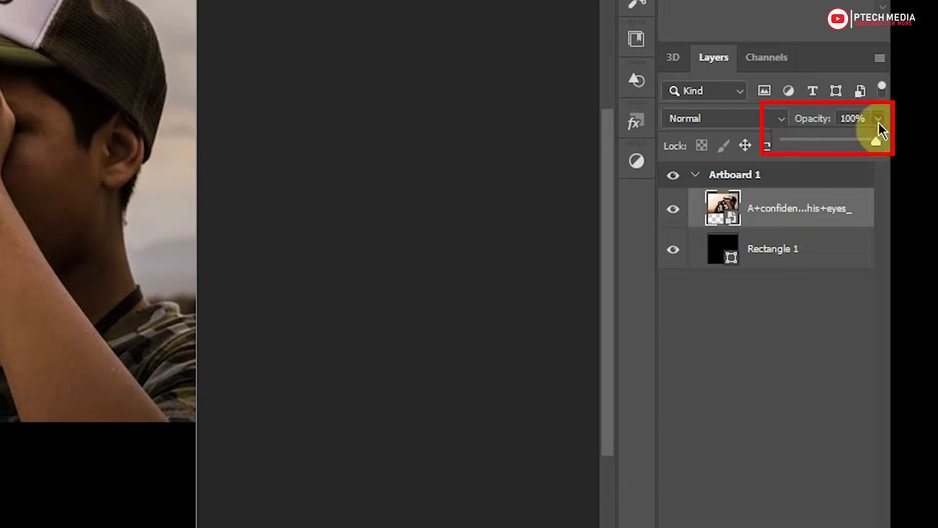
left_click(802, 143)
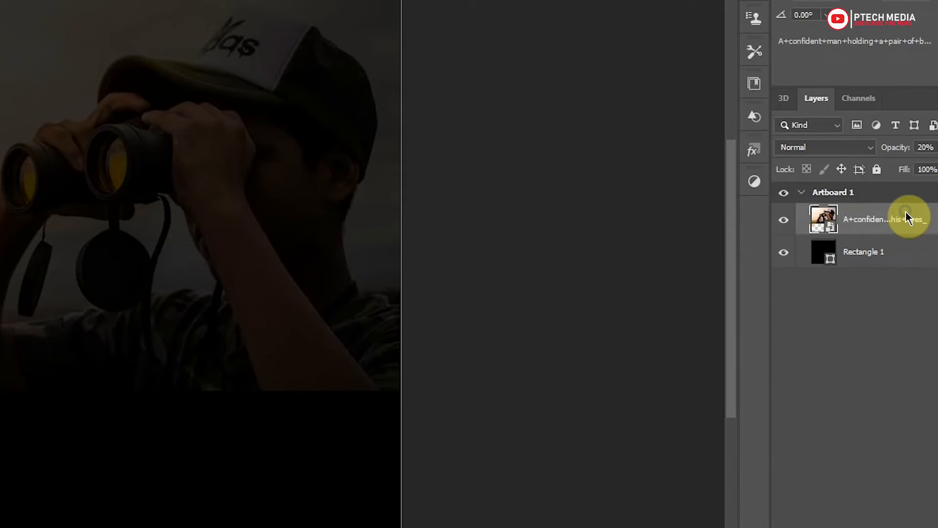
right_click(906, 235)
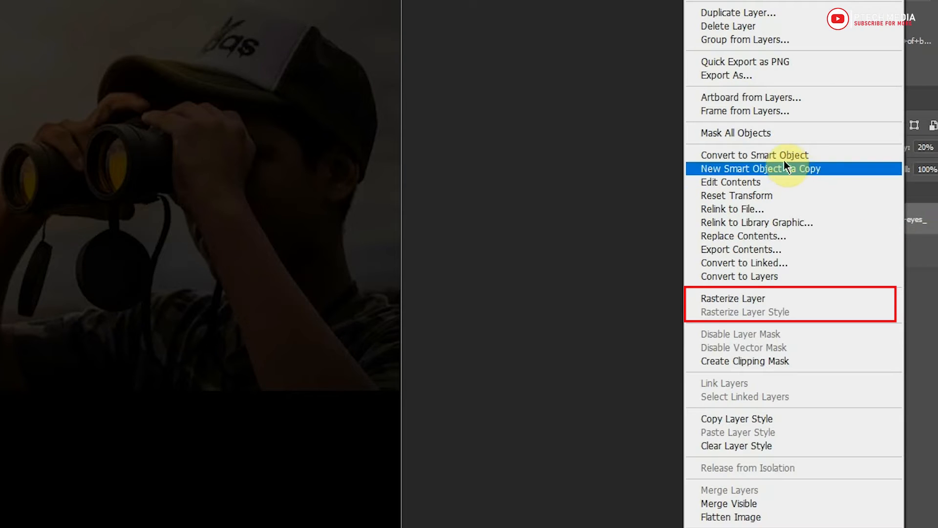
left_click(754, 298)
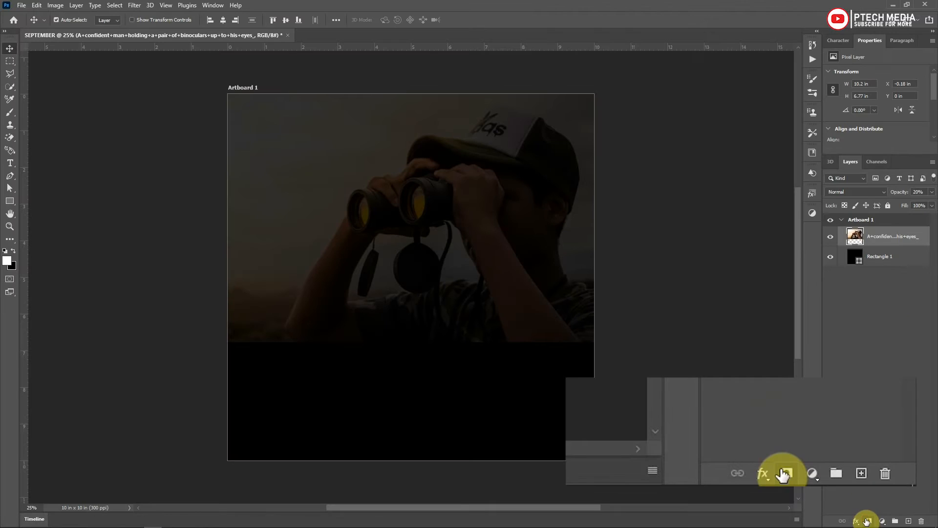
- Add a layer mask to the photo and fade its lower edge into black with a soft 1200 px black brush at 50% opacity
left_click(867, 521)
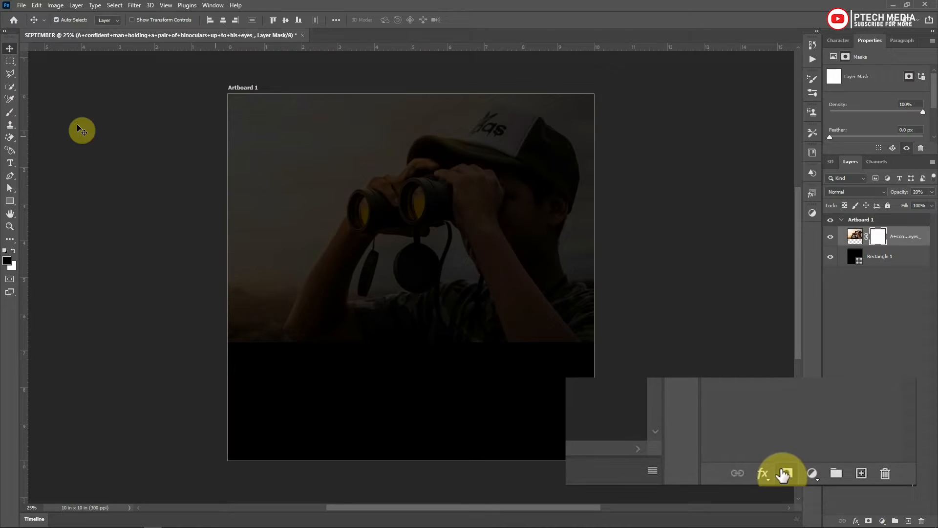
left_click(10, 111)
left_click(53, 113)
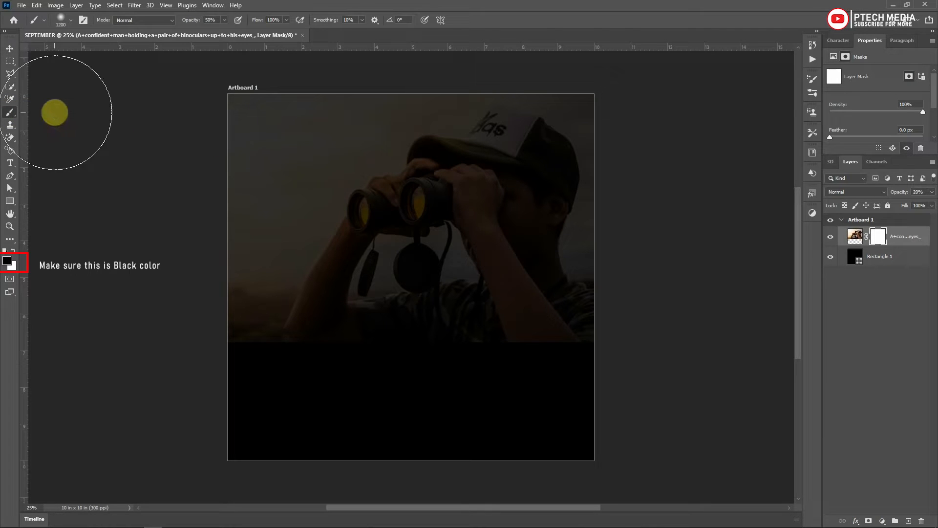
left_click(71, 20)
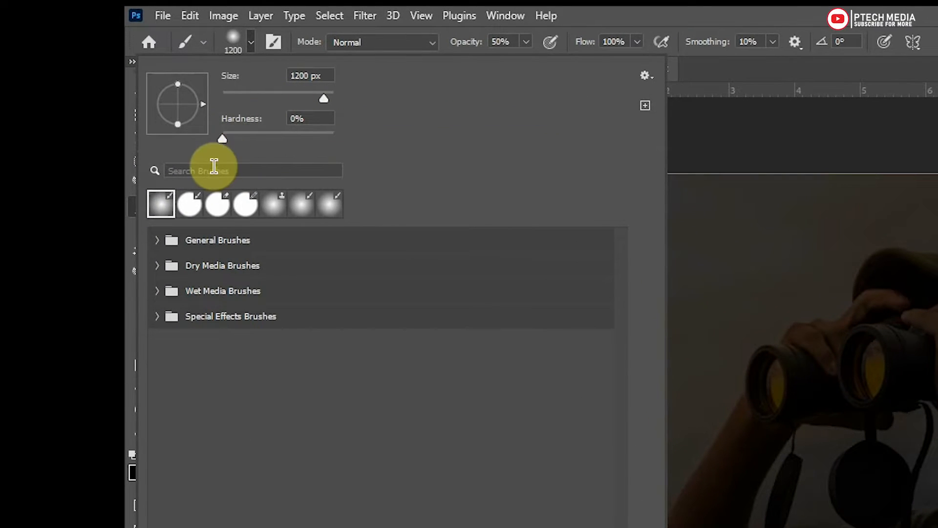
left_click(527, 42)
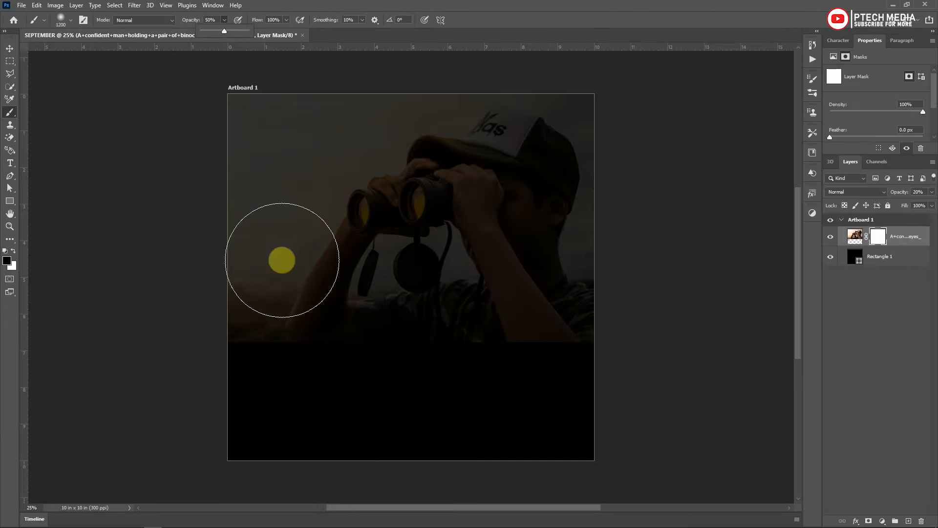
left_click(571, 341)
mouse_move(570, 340)
left_mouse_down()
mouse_move(341, 367)
mouse_move(211, 350)
mouse_move(236, 365)
mouse_move(500, 372)
left_mouse_up()
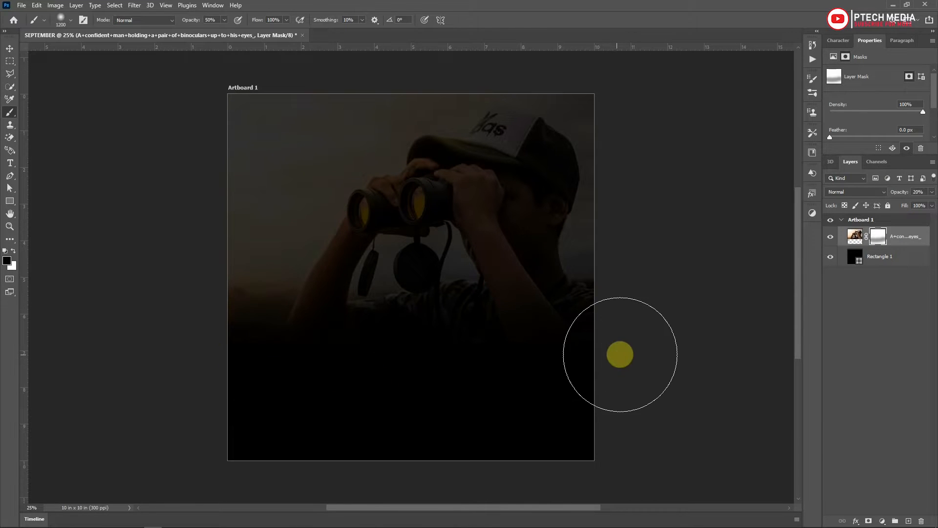
left_click(9, 49)
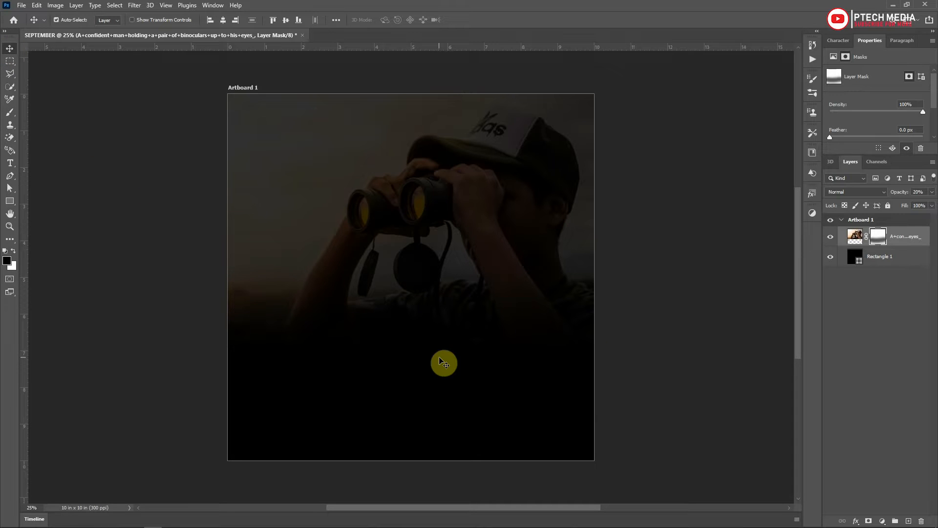
- Group the photo and background rectangle layers together and lock the group
left_click(928, 261, "shift")
key("ctrl+g")
left_click(888, 206)
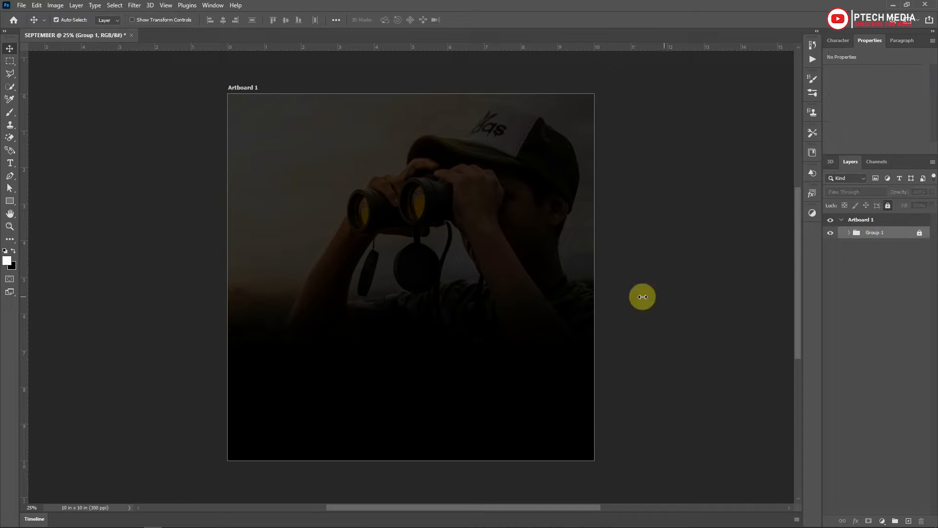
- Add the flyer's separate text lines in white 12 pt Arial, starting with SEPTEMBER beside the binoculars
key("t")
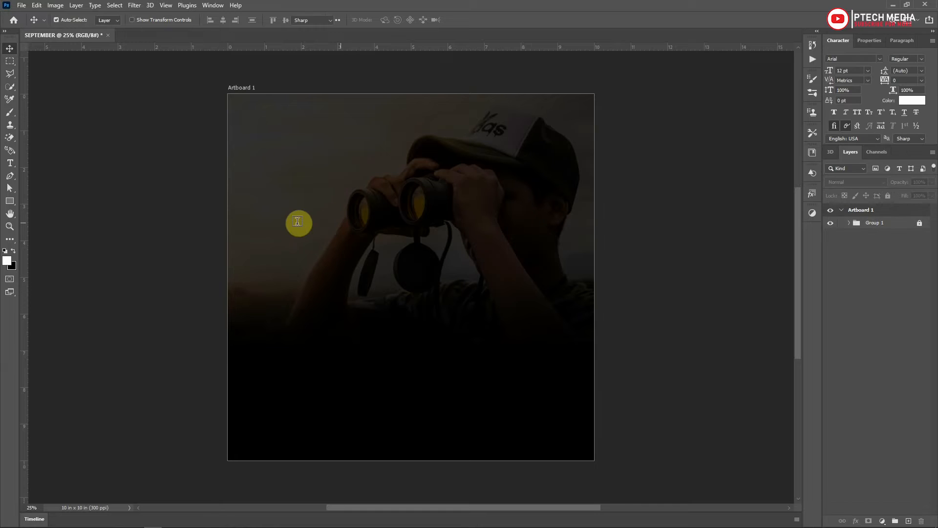
left_click(297, 222)
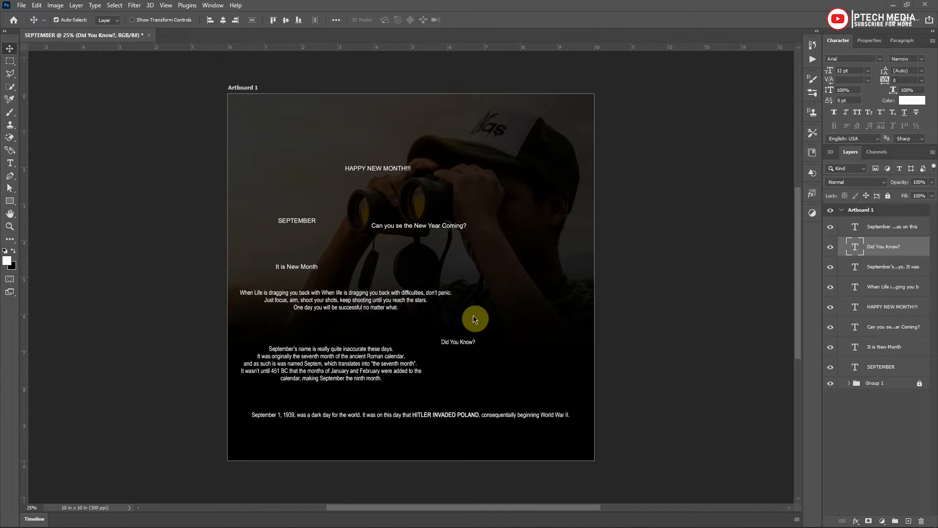
- Reposition the short lines so SEPTEMBER sits near the middle, It is New Month at its upper left and the New Year question at its right
left_click_drag(451, 230, 537, 248)
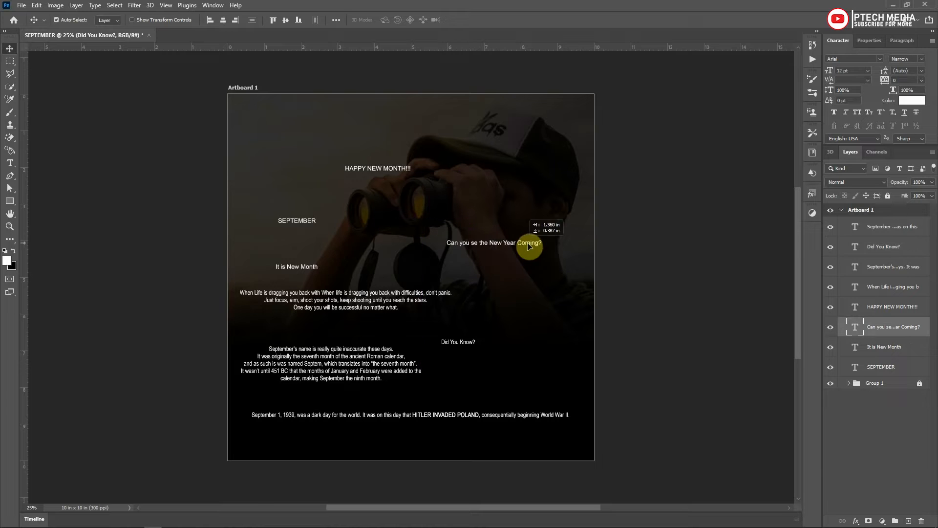
left_click_drag(300, 220, 408, 257)
left_click_drag(305, 266, 309, 232)
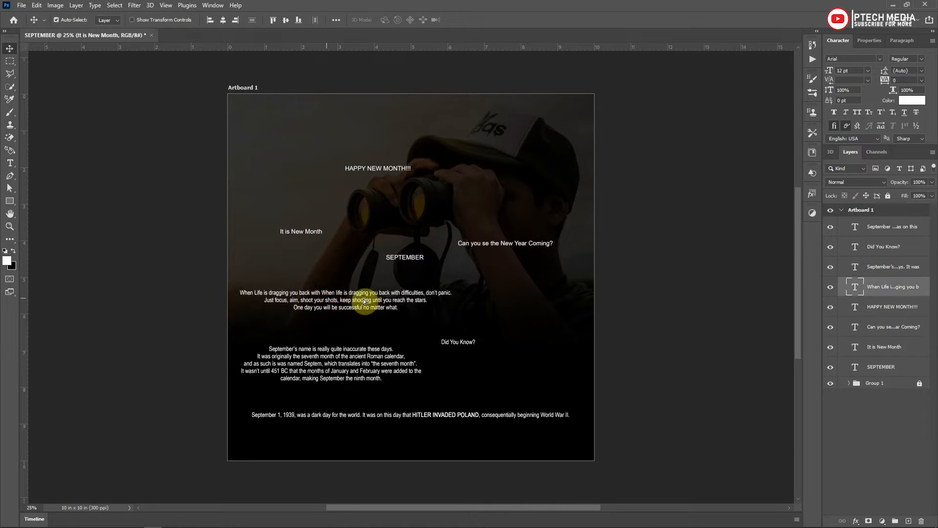
- Arrange the 1939 line and the When Life quote below SEPTEMBER, with Did You Know? above its paragraph at the artboard's lower right
left_click_drag(313, 295, 367, 296)
left_click_drag(335, 372, 510, 400)
left_click_drag(435, 418, 434, 283)
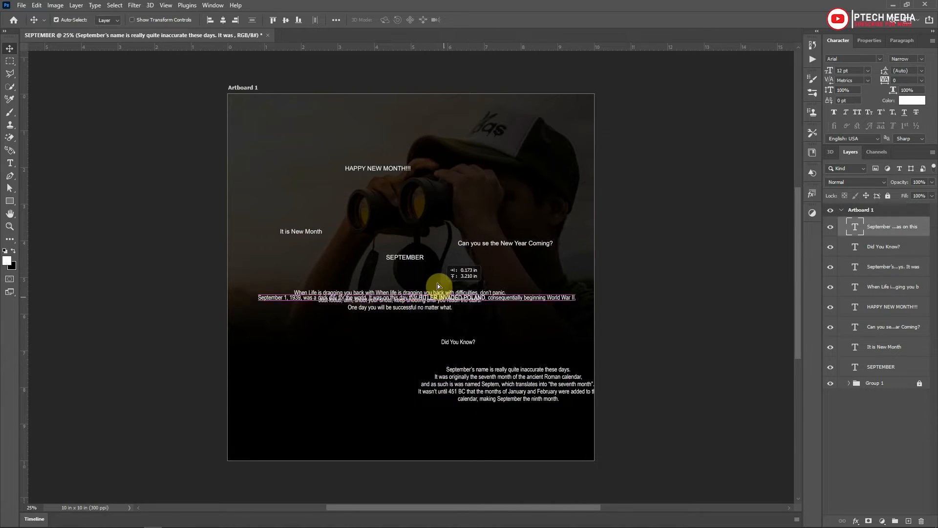
left_click_drag(462, 344, 520, 360)
left_click_drag(408, 305, 407, 328)
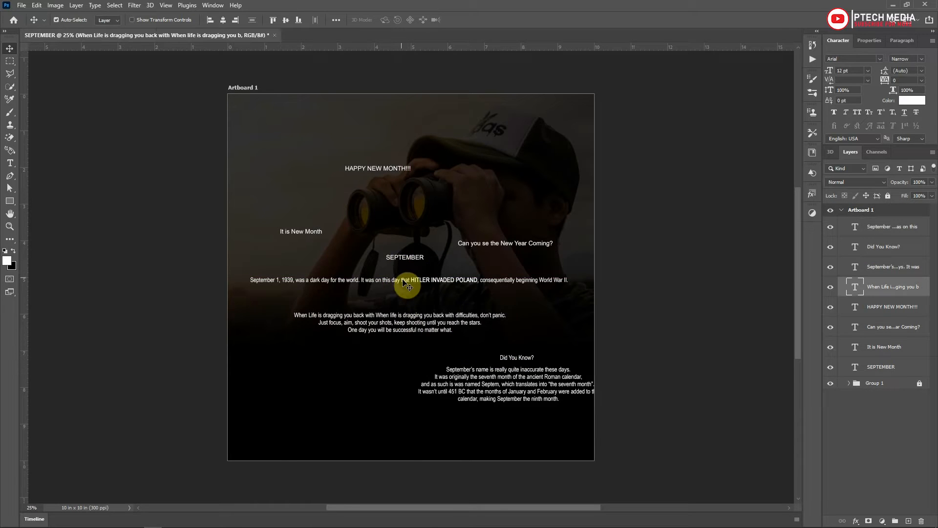
left_click_drag(402, 278, 403, 293)
- Format the SEPTEMBER text in Teko SemiBold at 115 pt with 120% vertical scale
left_click(250, 298)
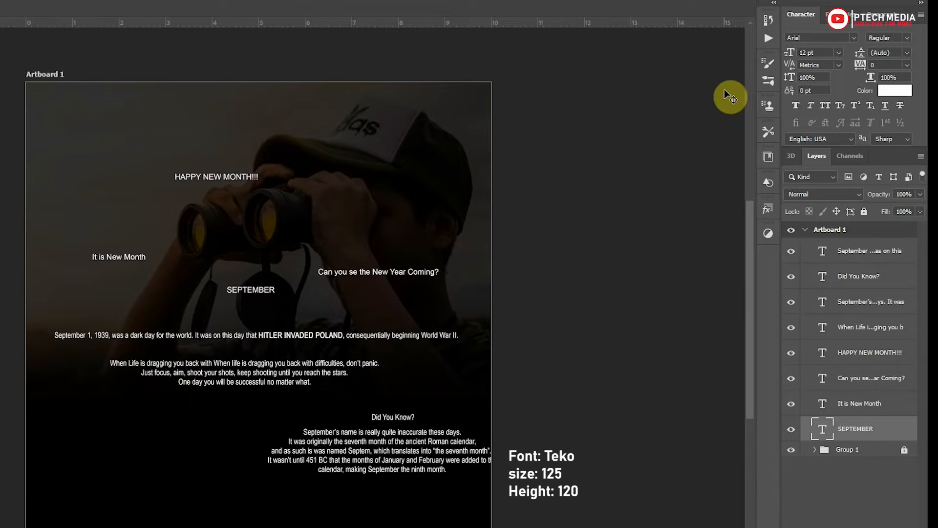
left_click(815, 38)
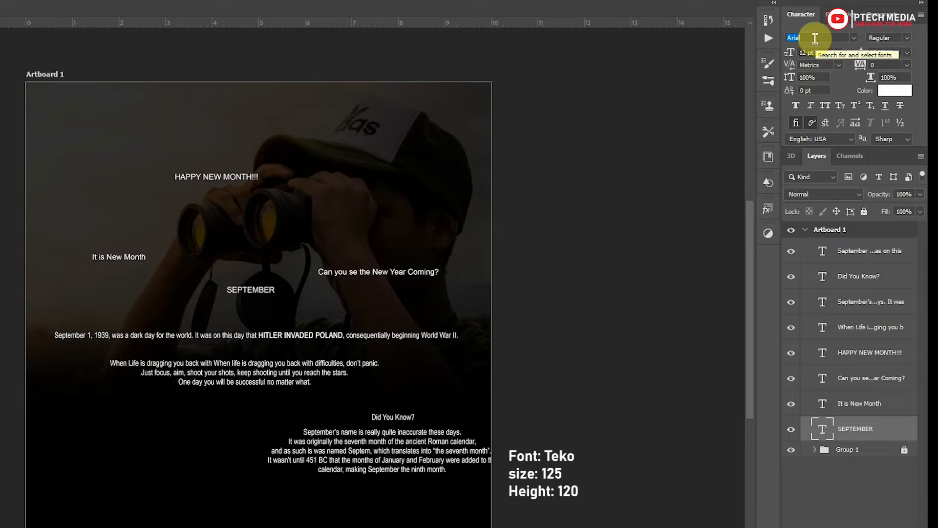
type("tek")
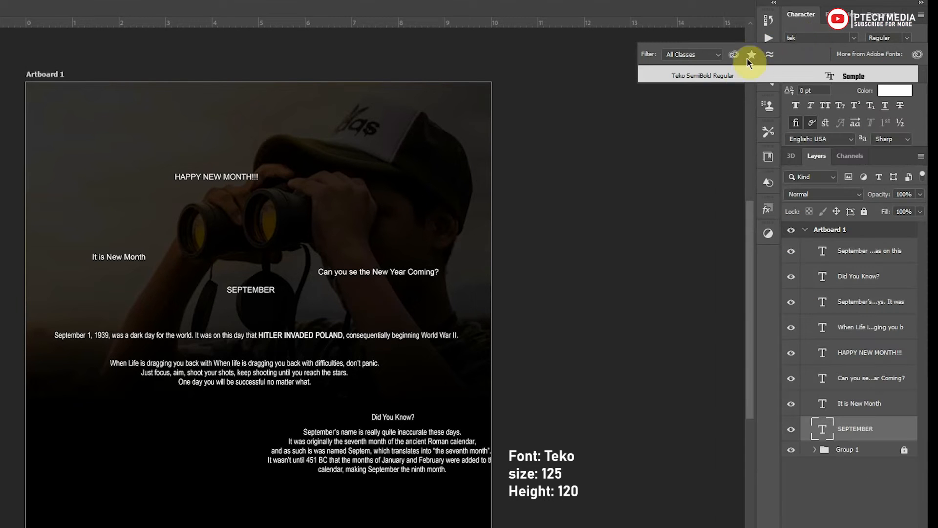
left_click(724, 75)
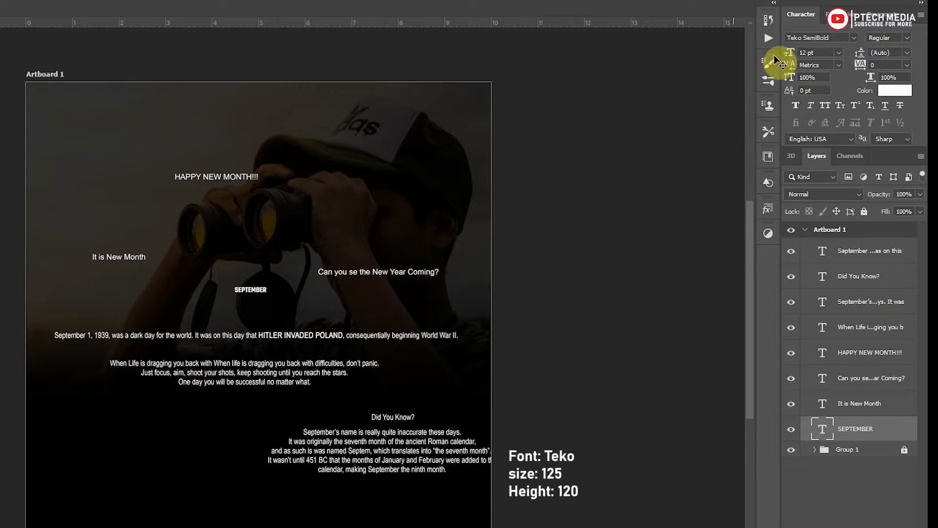
left_click(815, 53)
type("115")
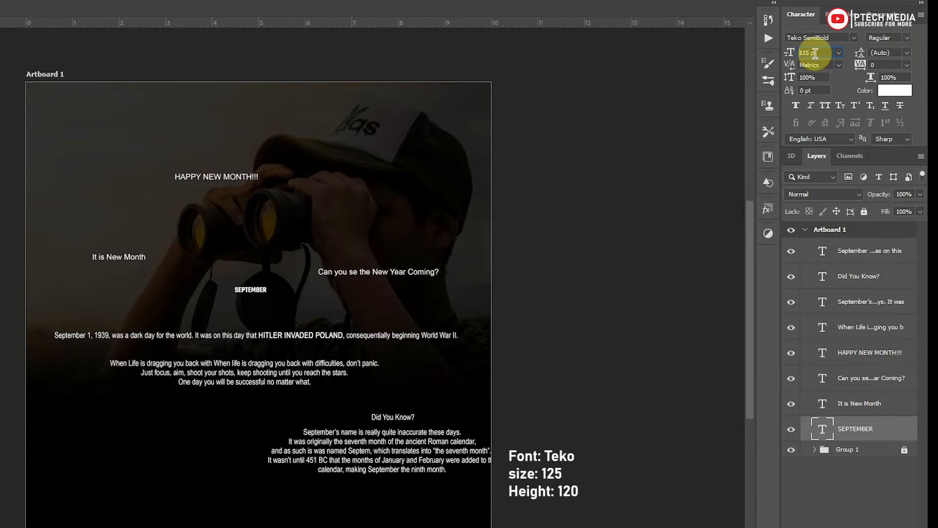
key("Return")
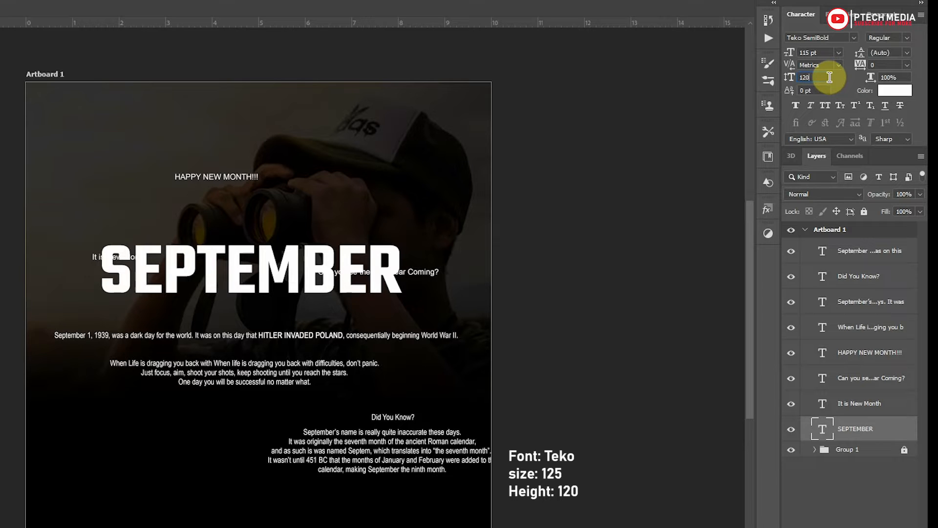
key("Return")
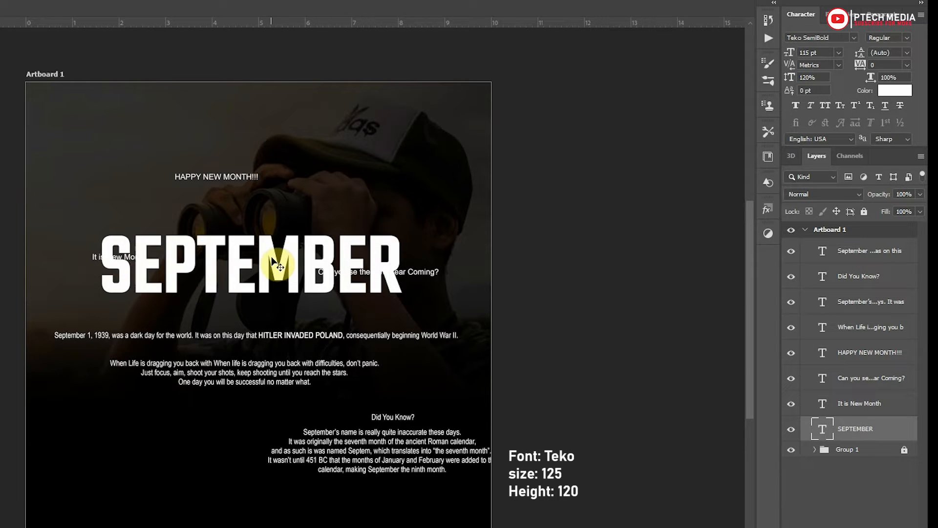
- Add a vertical guide at the artboard's centre and a horizontal guide under SEPTEMBER, and centre the heading on the vertical guide
left_click_drag(276, 266, 269, 291)
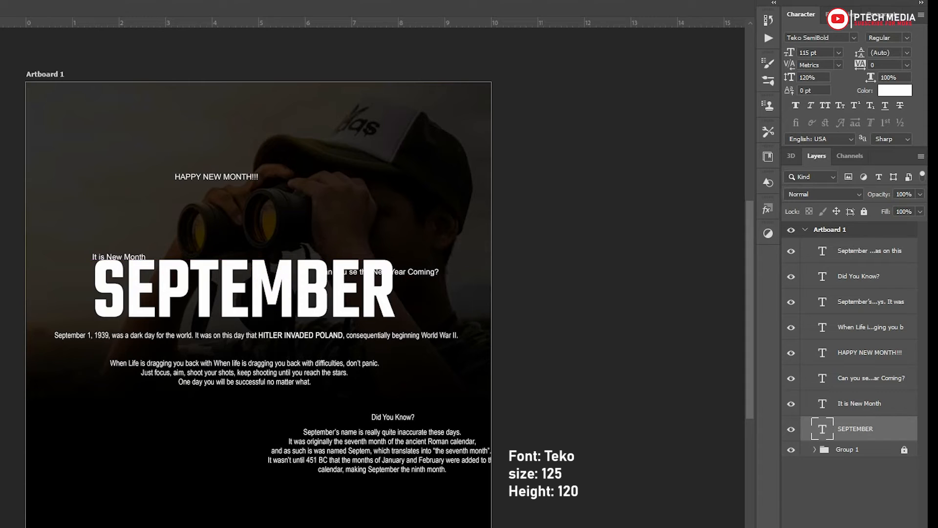
left_click_drag(5, 271, 259, 278)
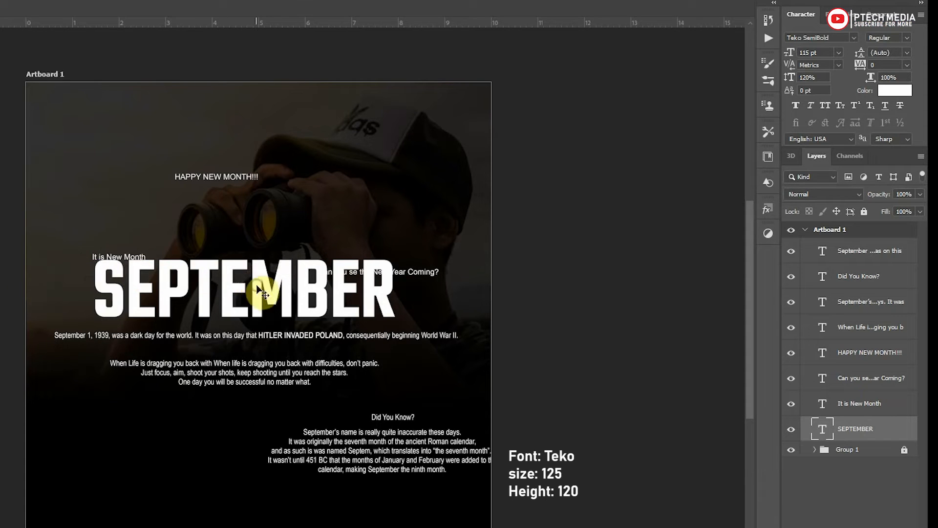
left_click_drag(370, 22, 369, 334)
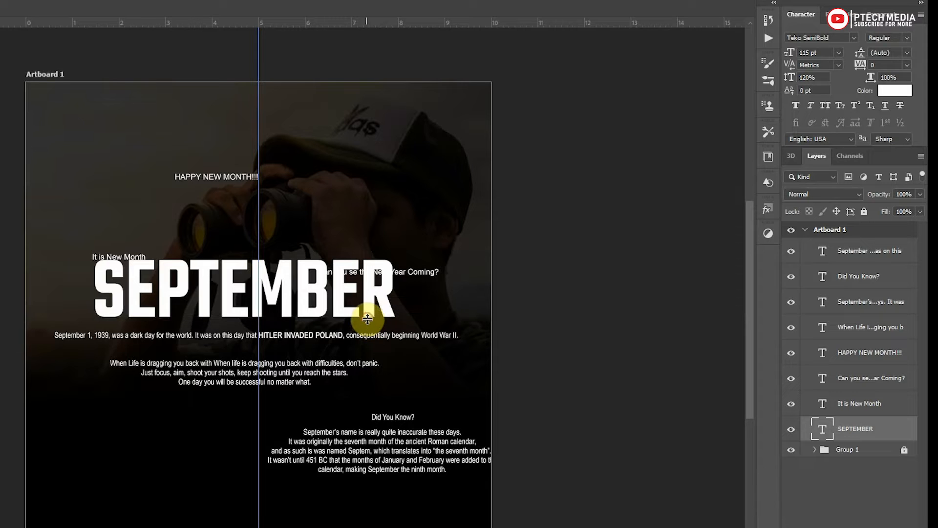
mouse_move(318, 299)
left_mouse_down()
mouse_move(360, 299)
mouse_move(331, 299)
left_mouse_up()
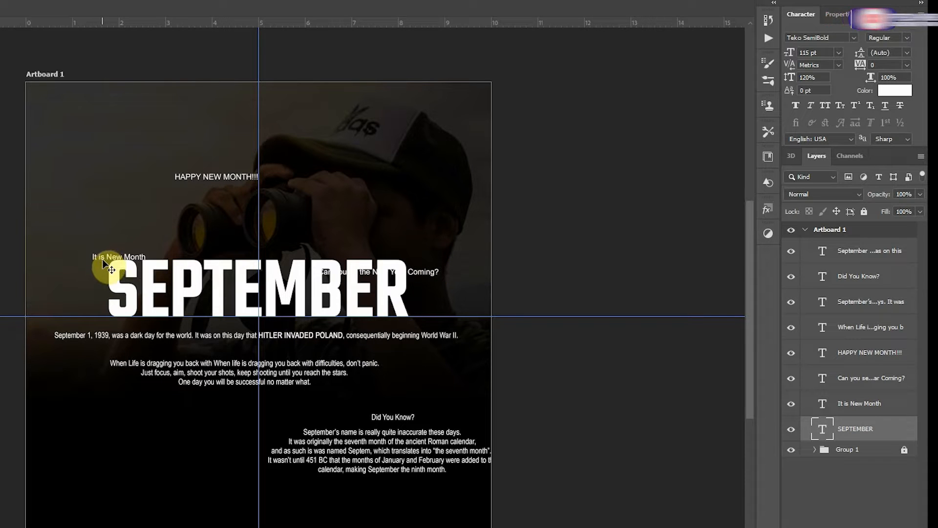
- Place It is New Month just above SEPTEMBER's first letters and format it in Bahnschrift SemiBold at 16 pt
left_click_drag(105, 259, 127, 254)
left_click(821, 53)
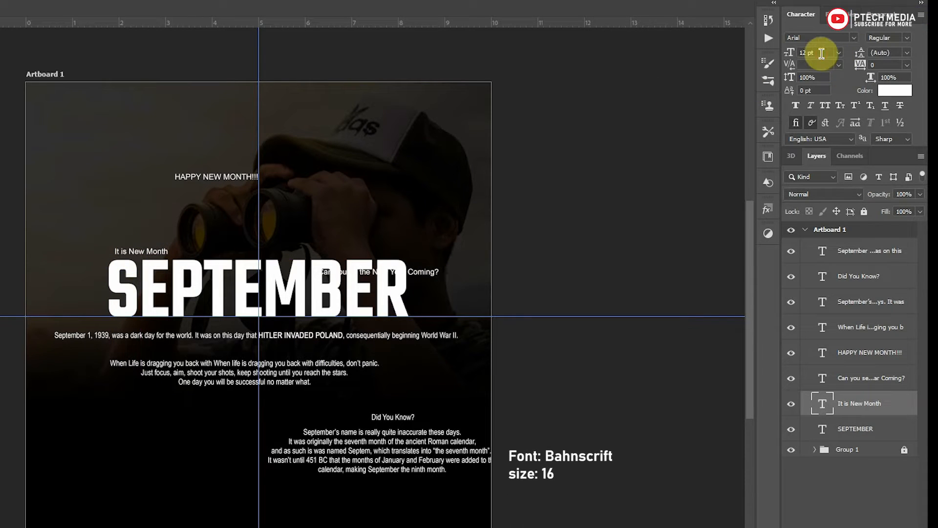
type("1")
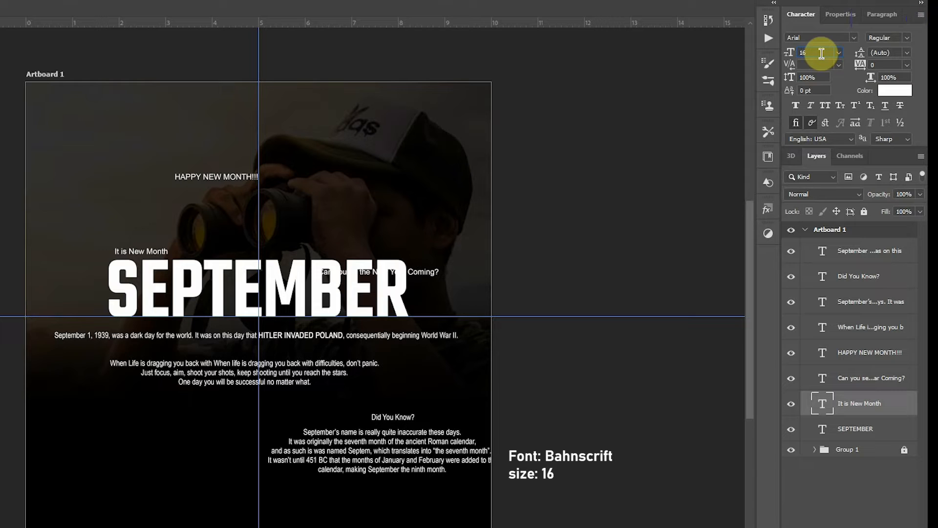
type("6")
key("Return")
left_click(809, 37)
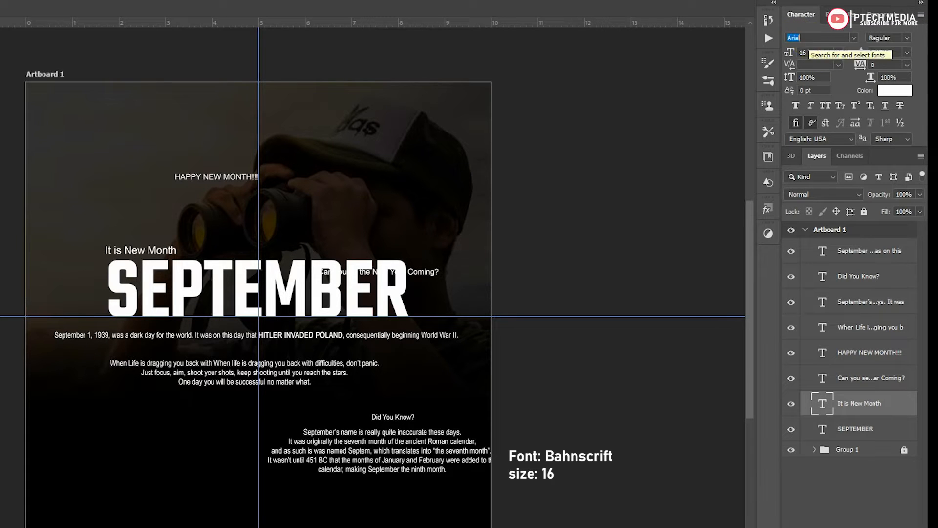
type("ba")
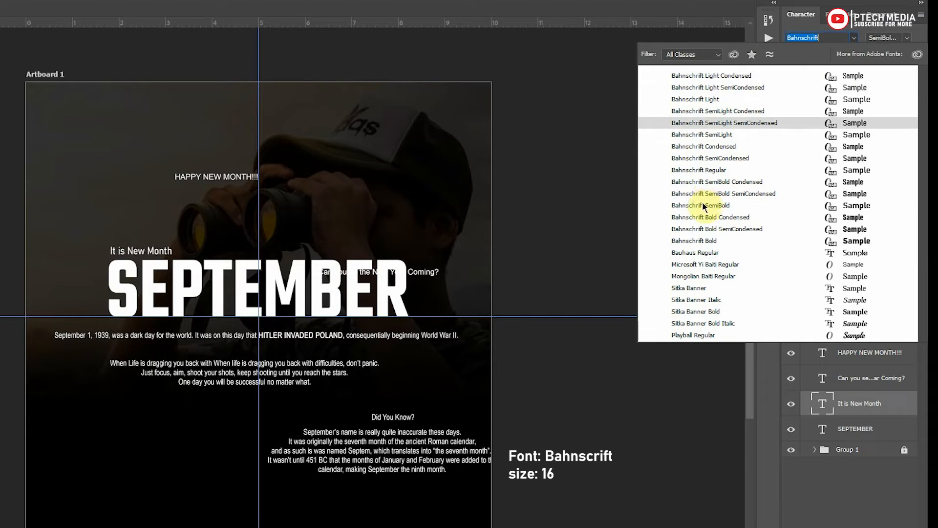
left_click(701, 210)
left_click(769, 81)
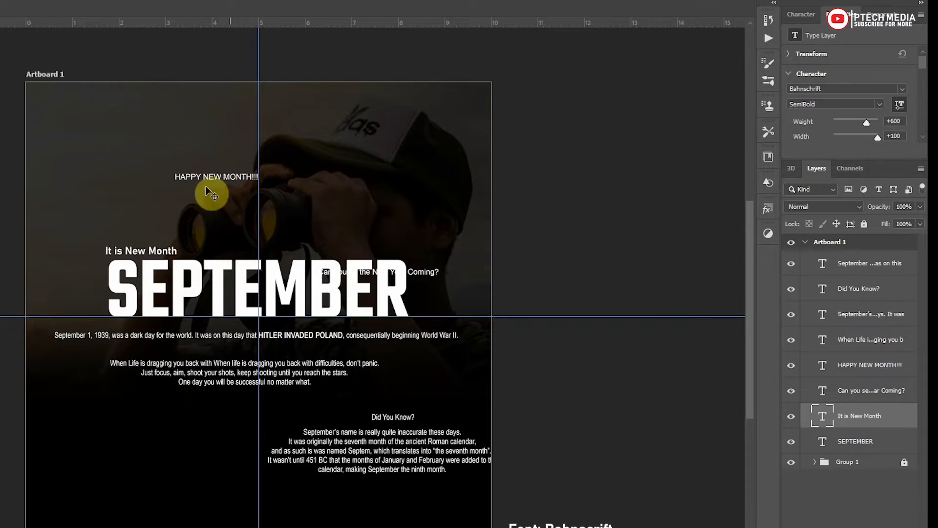
- Format HAPPY NEW MONTH!!! in Bahnschrift SemiBold at 16 pt with tracking 100, and place it below the When Life quote
left_click(234, 177)
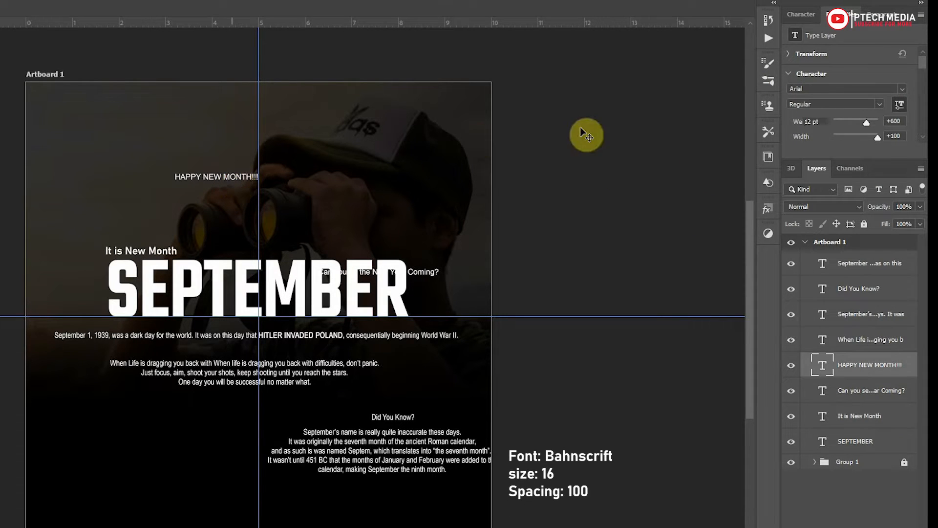
left_click(800, 14)
left_click(811, 35)
type("ba")
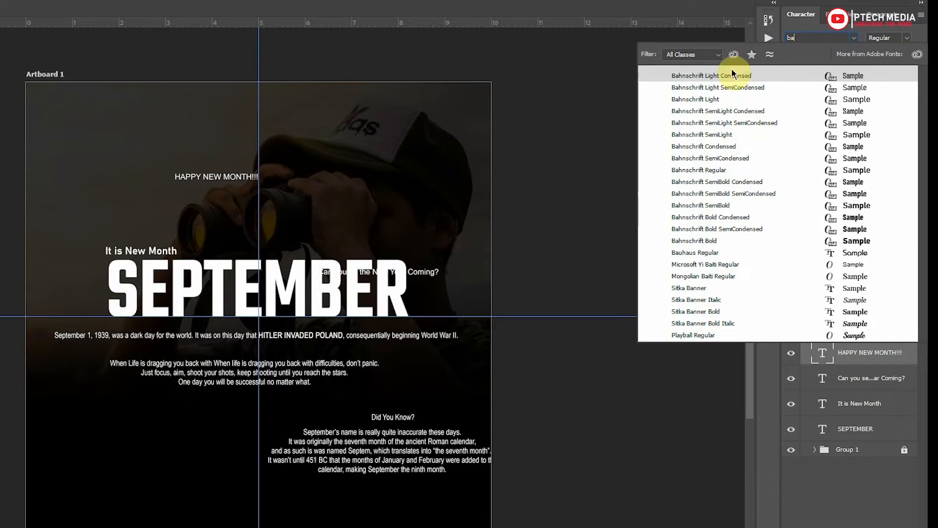
left_click(702, 205)
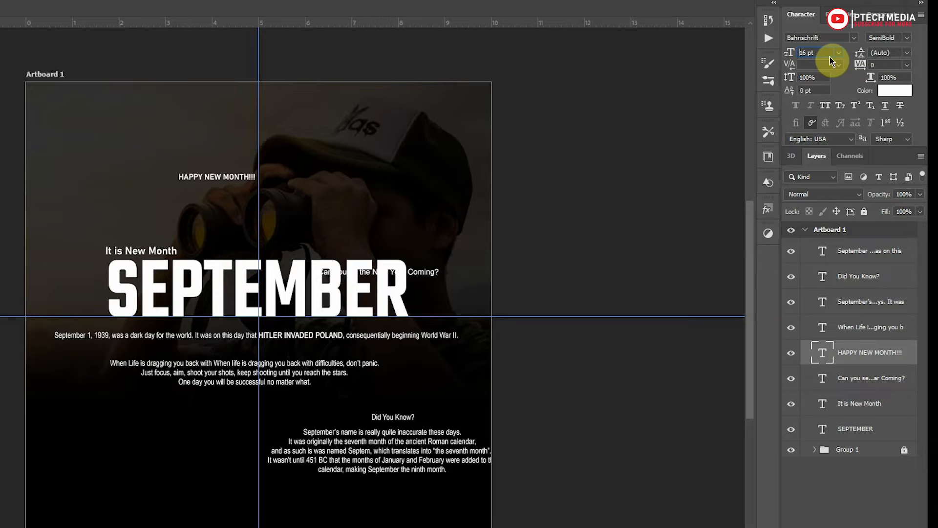
left_click(906, 65)
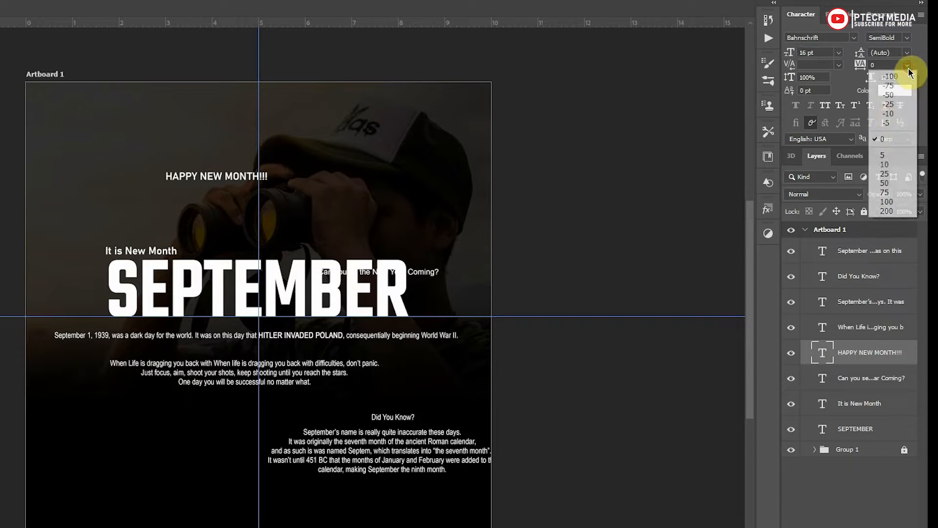
left_click(883, 203)
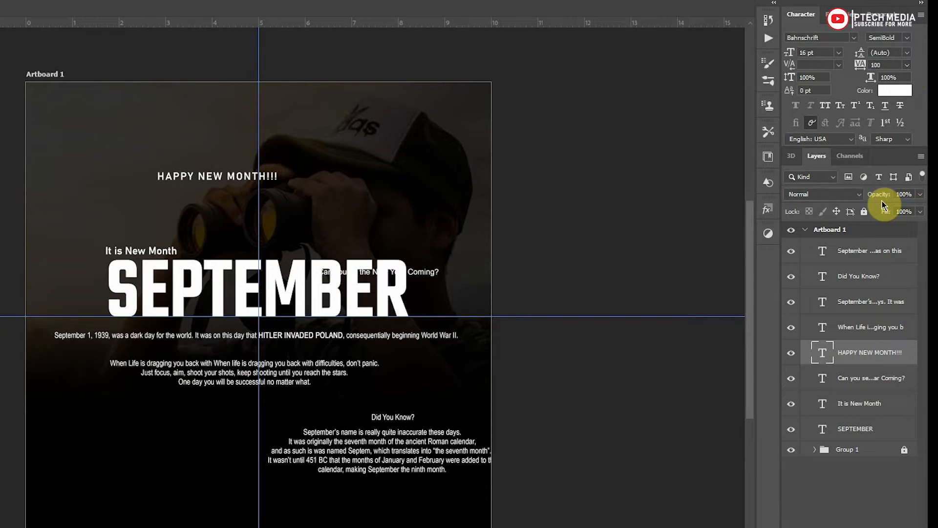
left_click_drag(235, 176, 290, 398)
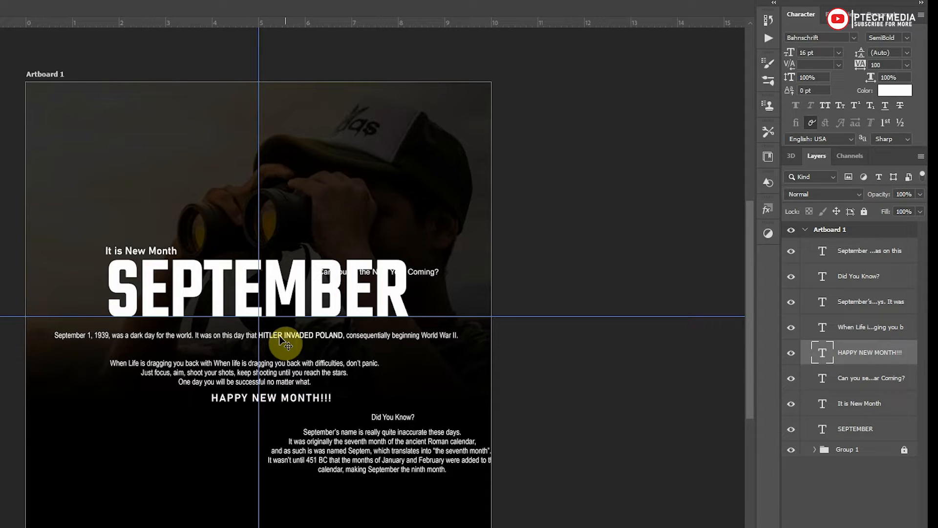
- Format the When Life quote in Bahnschrift SemiBold at 16 pt and move it slightly up, closer to the 1939 line
left_click(274, 380)
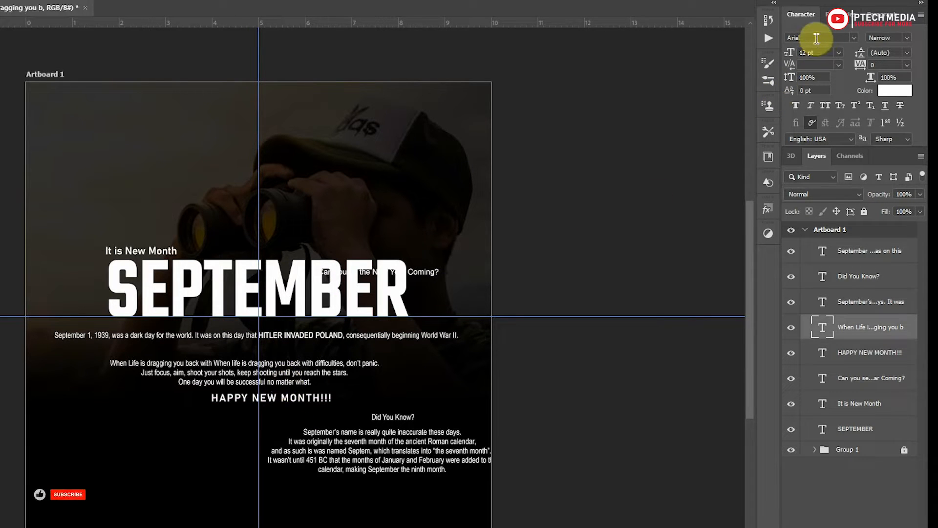
type("bah")
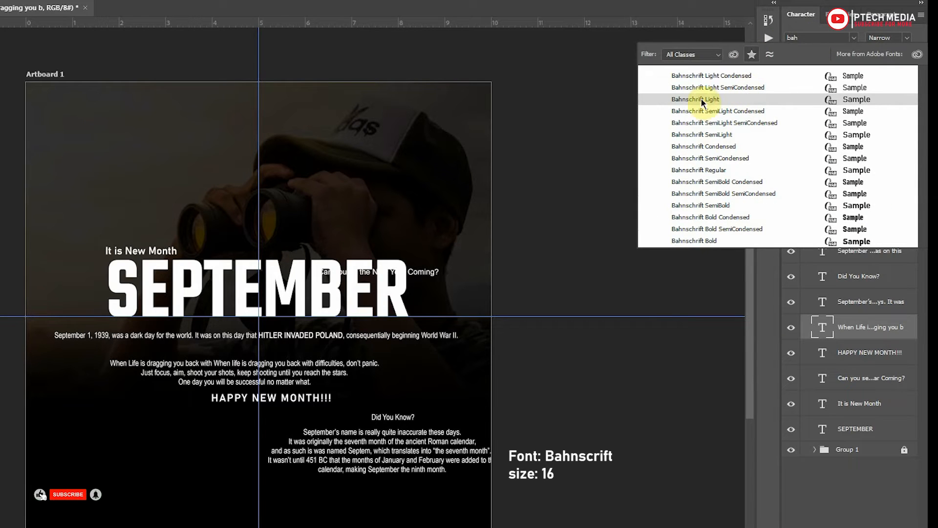
left_click(705, 205)
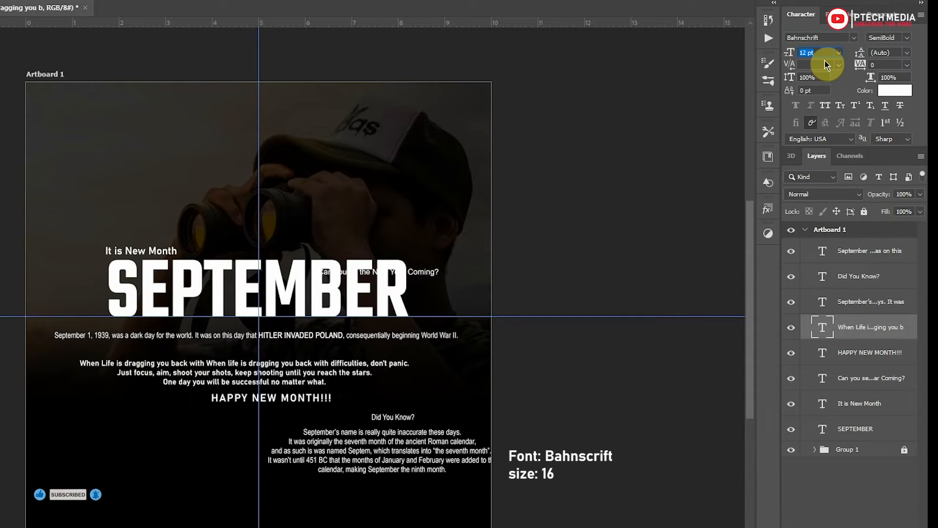
type("1")
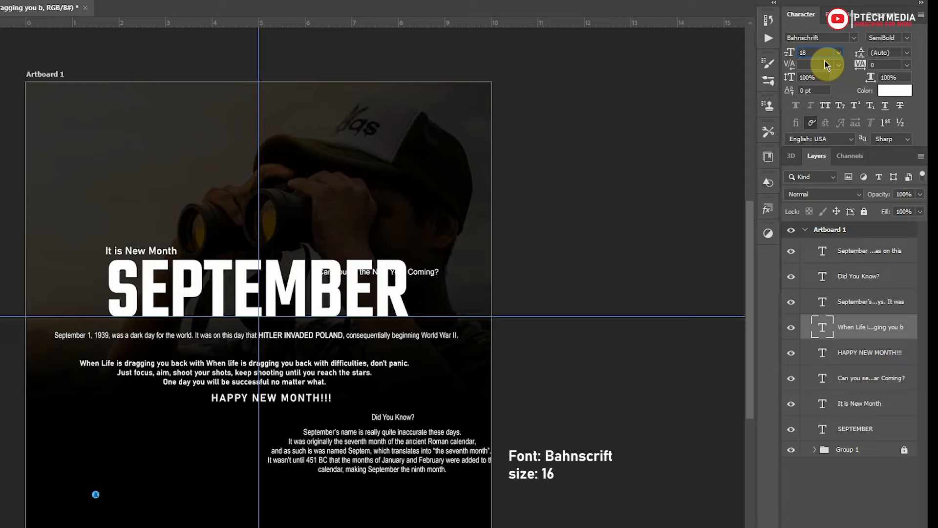
type("8")
key("Return")
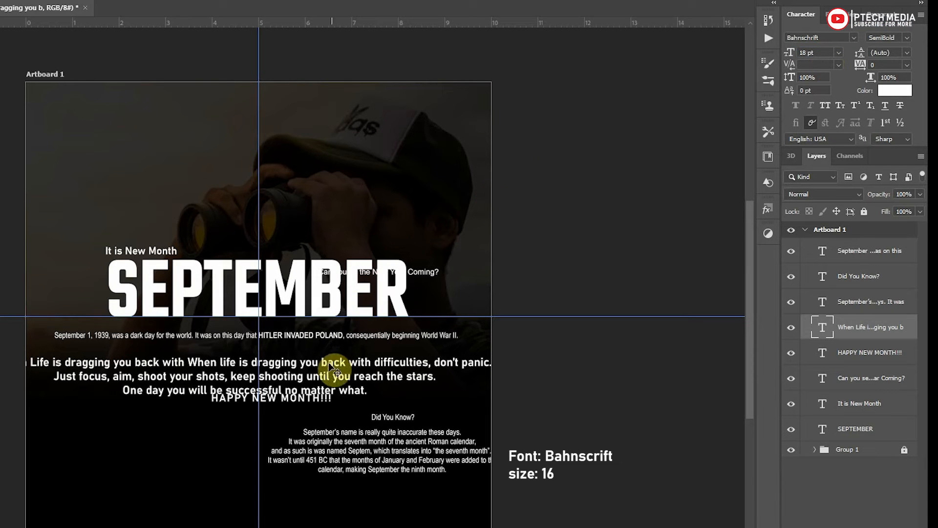
mouse_move(326, 370)
left_mouse_down()
mouse_move(337, 353)
mouse_move(337, 364)
left_mouse_up()
left_click(839, 53)
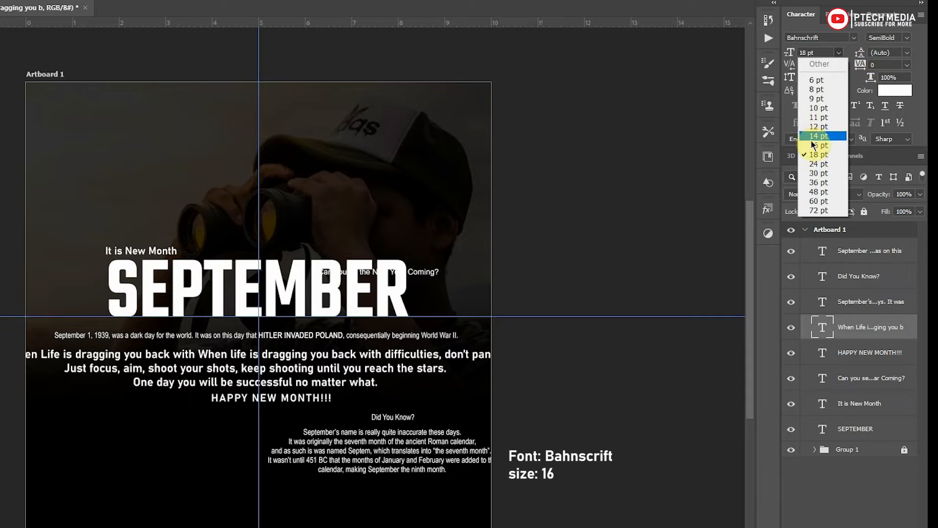
left_click(840, 135)
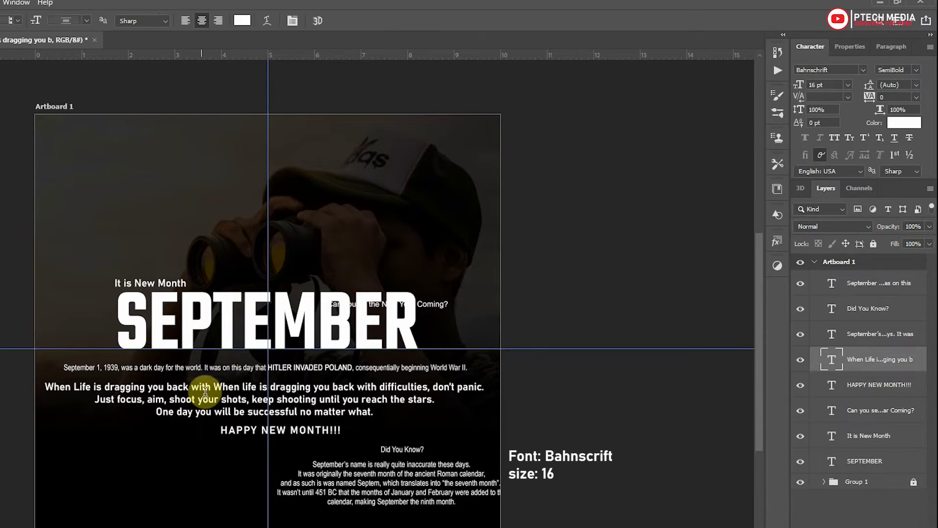
- Delete the duplicated opening phrase "When Life is dragging you back with" from the quote's first line
left_click(215, 386)
key("shift+Home")
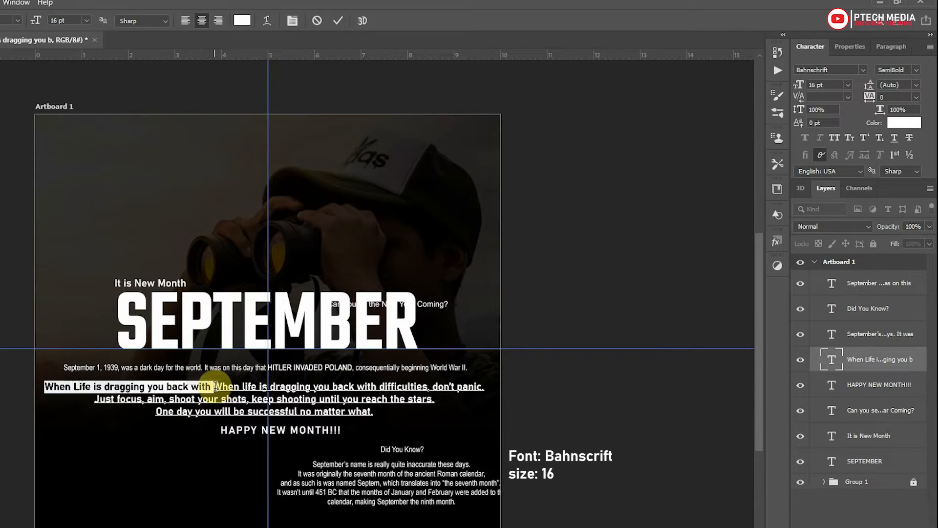
key("BackSpace")
left_click(338, 21)
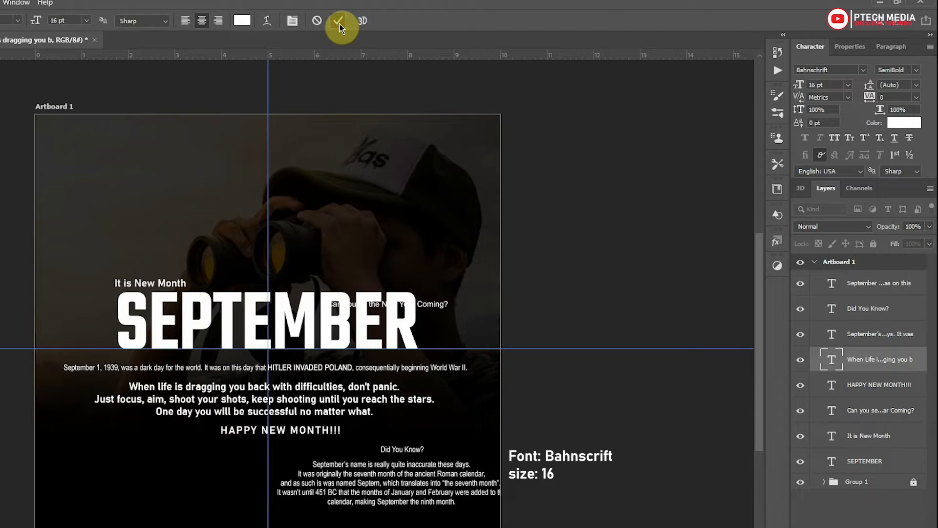
key("v")
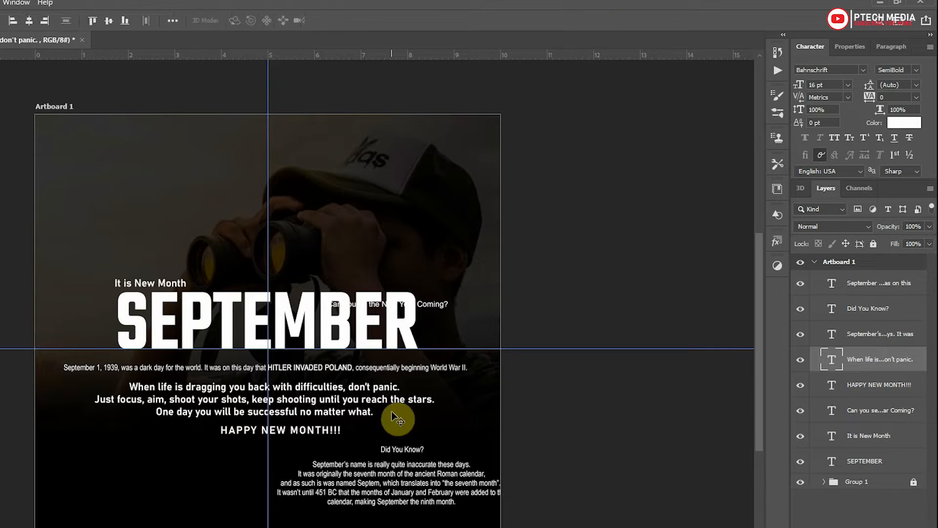
- Format the Did You Know? heading in Teko SemiBold with tracking 10
left_click(402, 449)
left_click(836, 70)
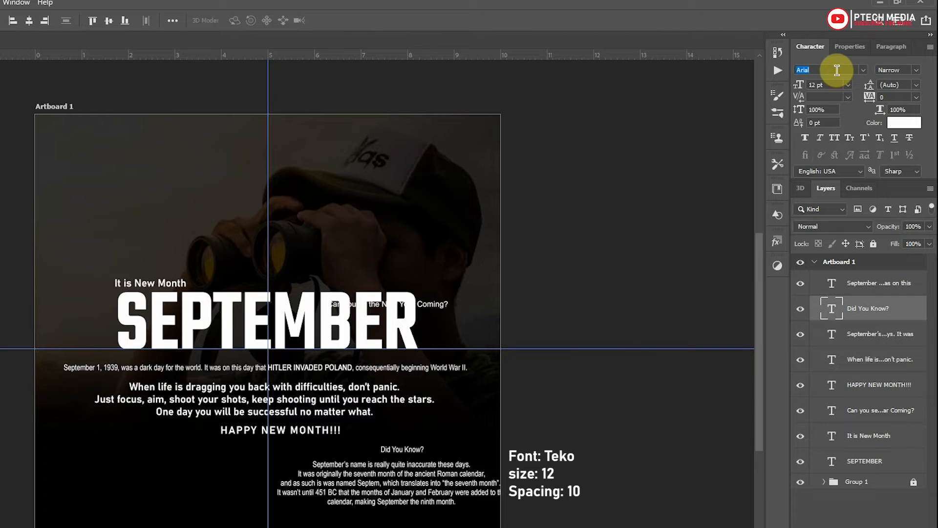
type("te")
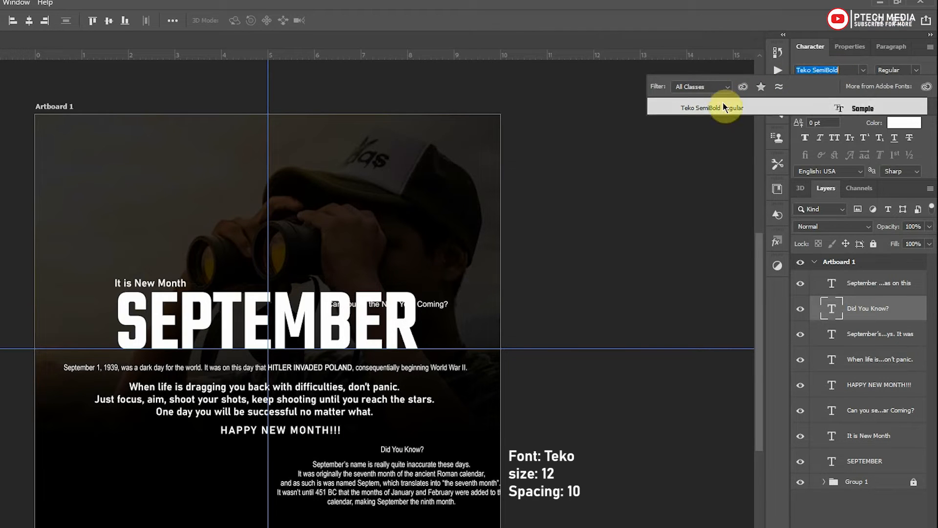
left_click(723, 102)
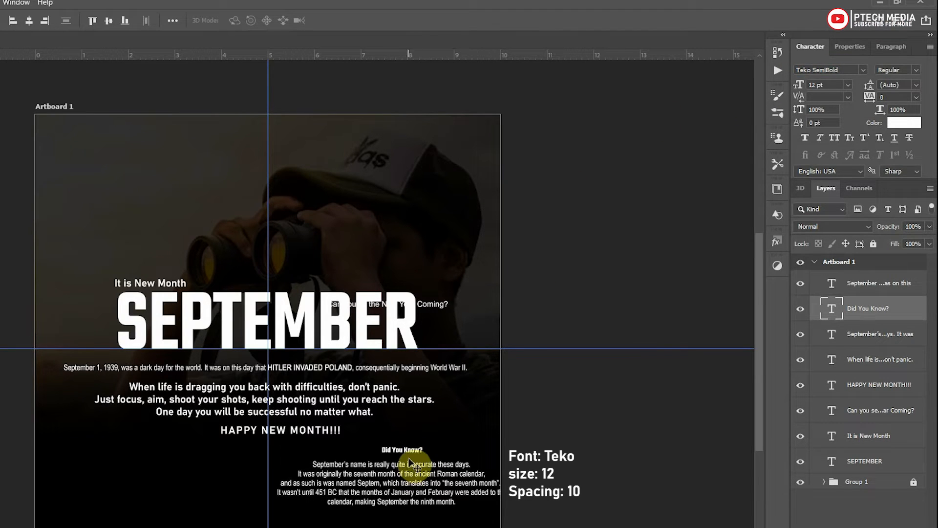
left_click(916, 96)
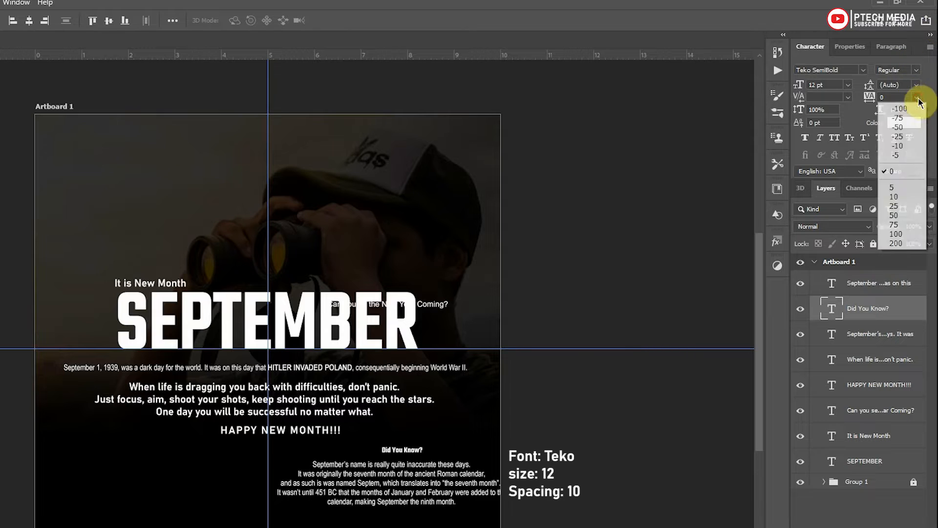
left_click(897, 198)
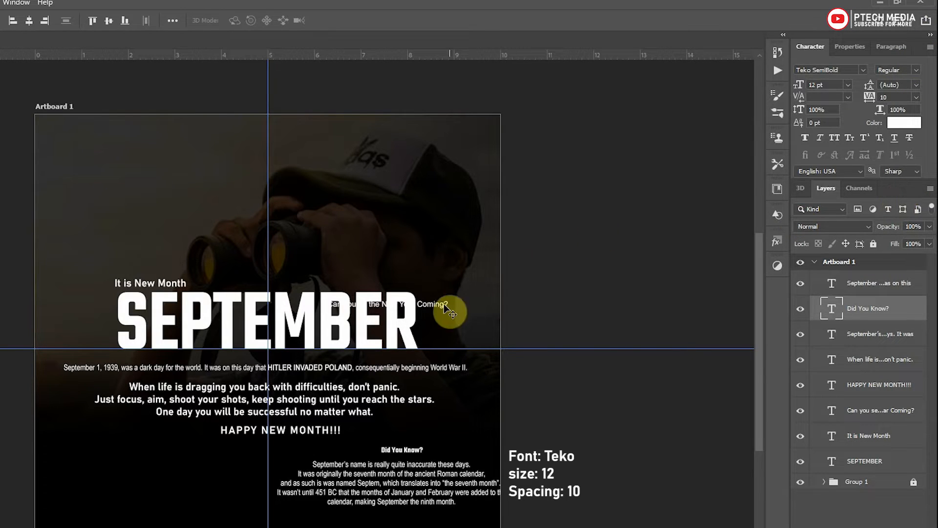
- Raise the New Year question to just above SEPTEMBER's last letters and shift the SEPTEMBER heading slightly right toward the centre guide
left_click_drag(444, 307, 442, 288)
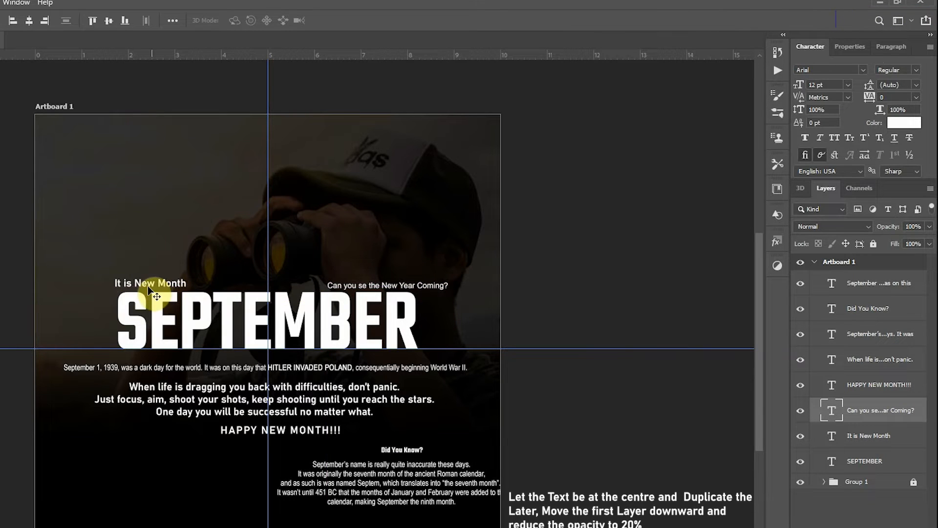
left_click(351, 339)
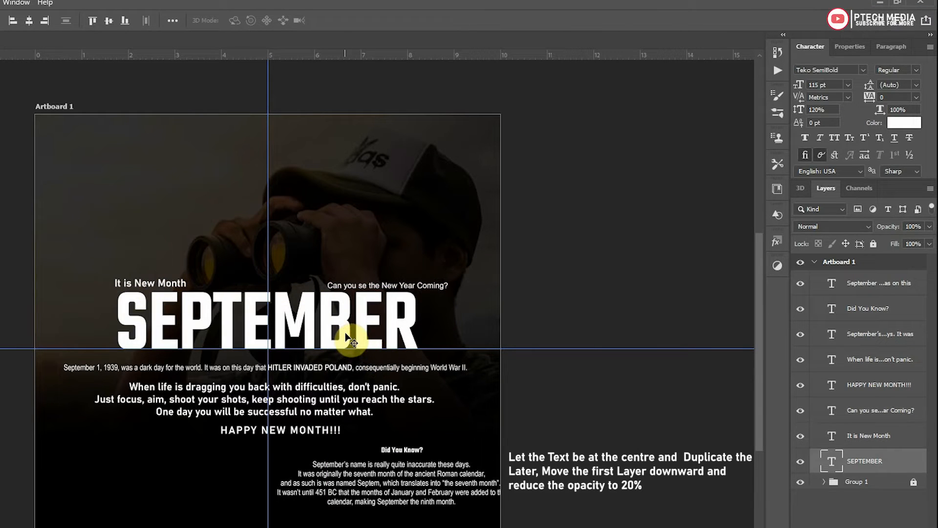
key("ctrl+t")
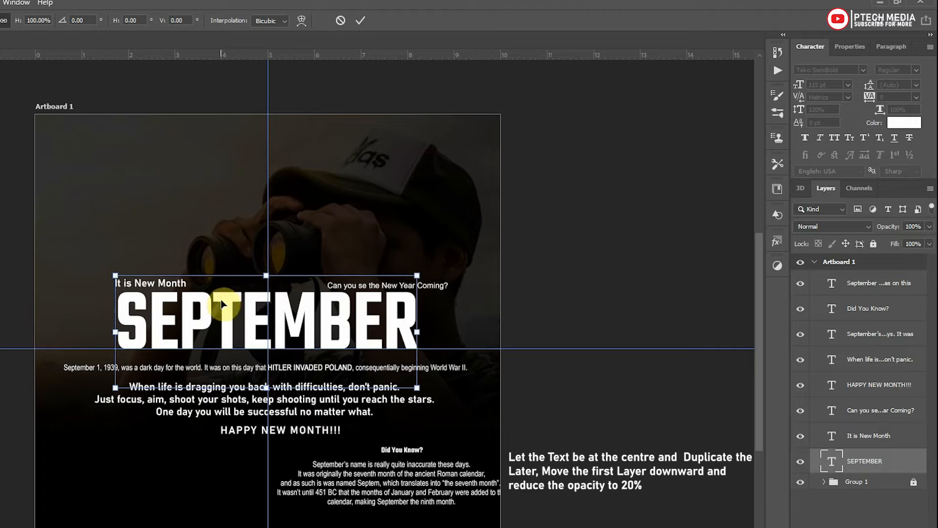
left_click_drag(222, 303, 226, 308)
key("Return")
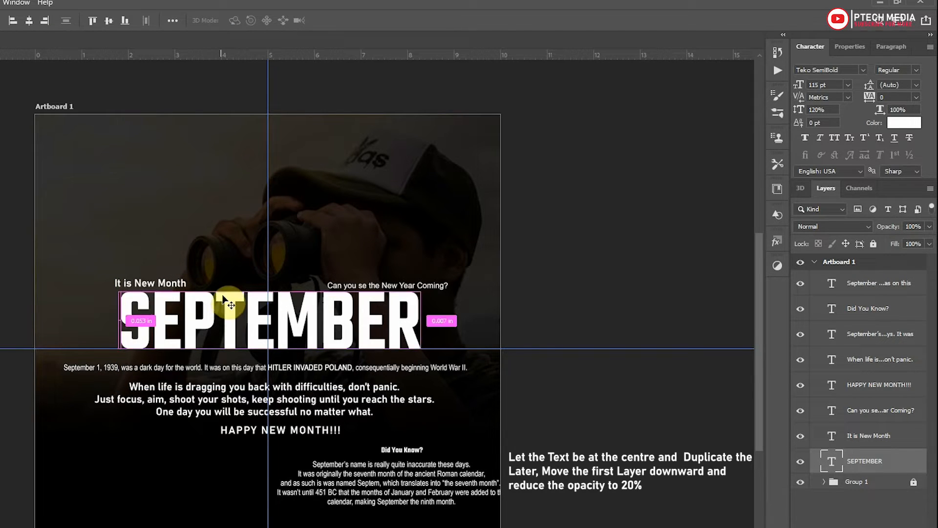
- Duplicate the SEPTEMBER text layer within Artboard 1 as SEPTEMBER copy
right_click(904, 460)
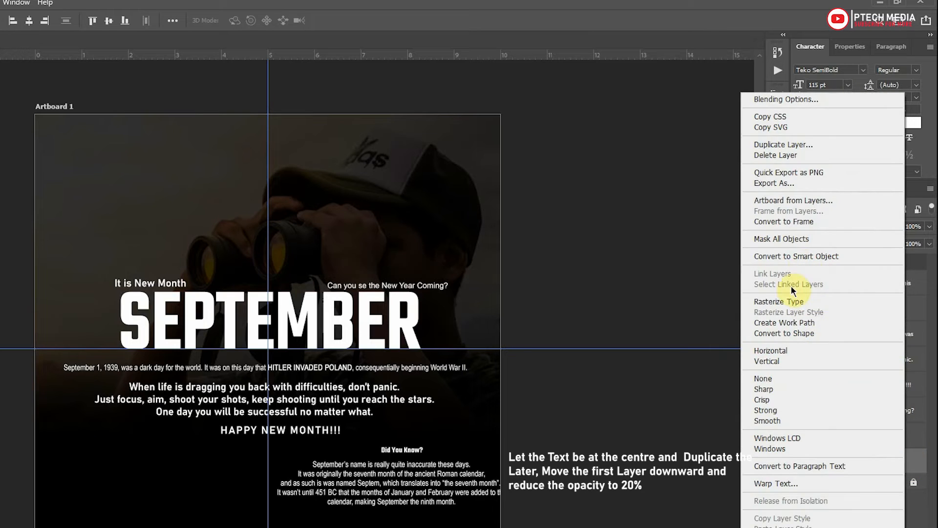
left_click(782, 146)
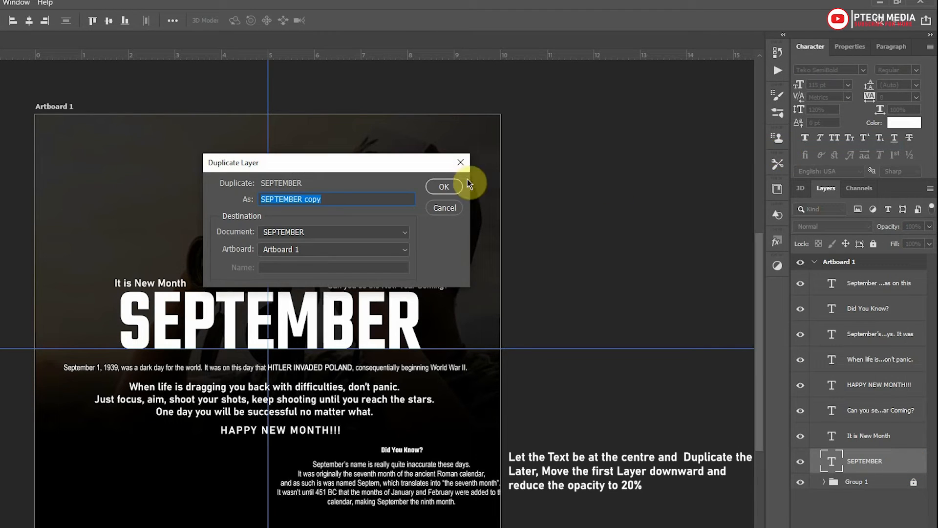
left_click(443, 186)
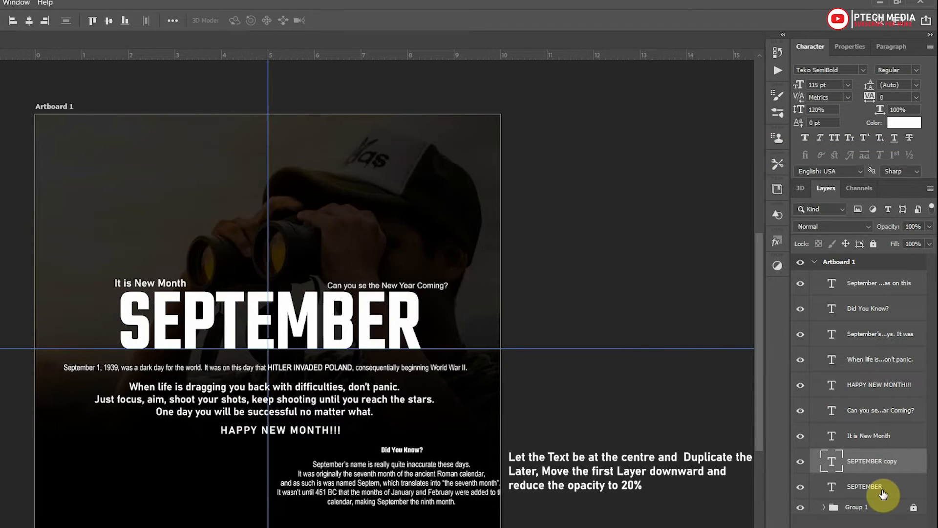
- Shift the original SEPTEMBER layer slightly downward behind its copy and set its opacity to 20%
left_click(882, 494)
key("Down")
key("Down")
key("Down")
key("Down")
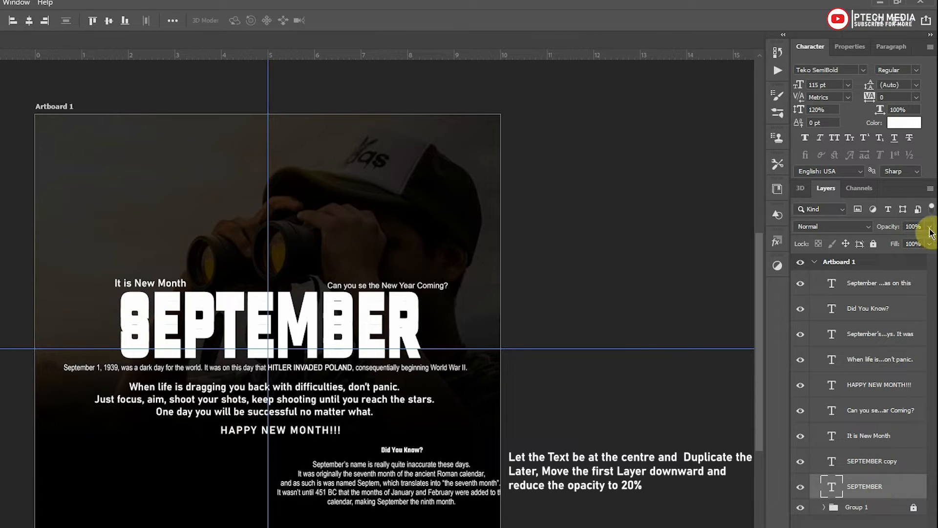
left_click(879, 241)
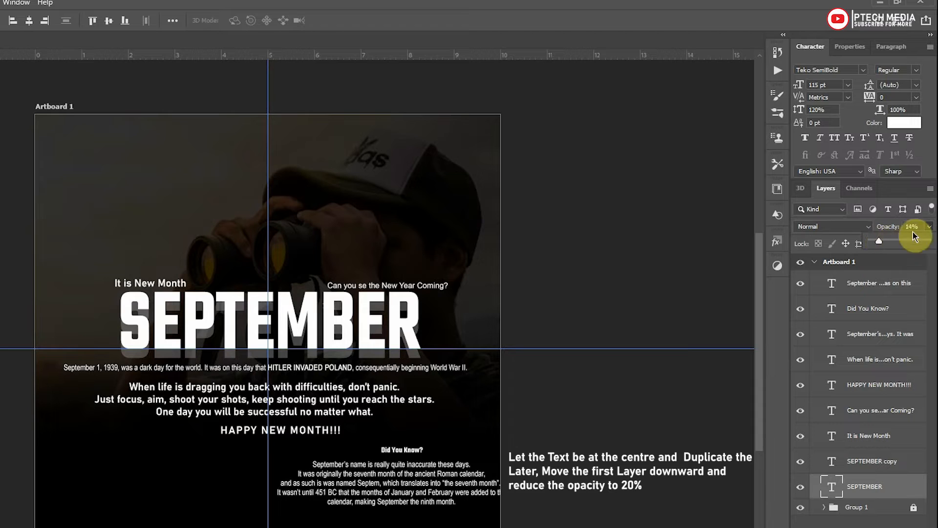
left_click(387, 354)
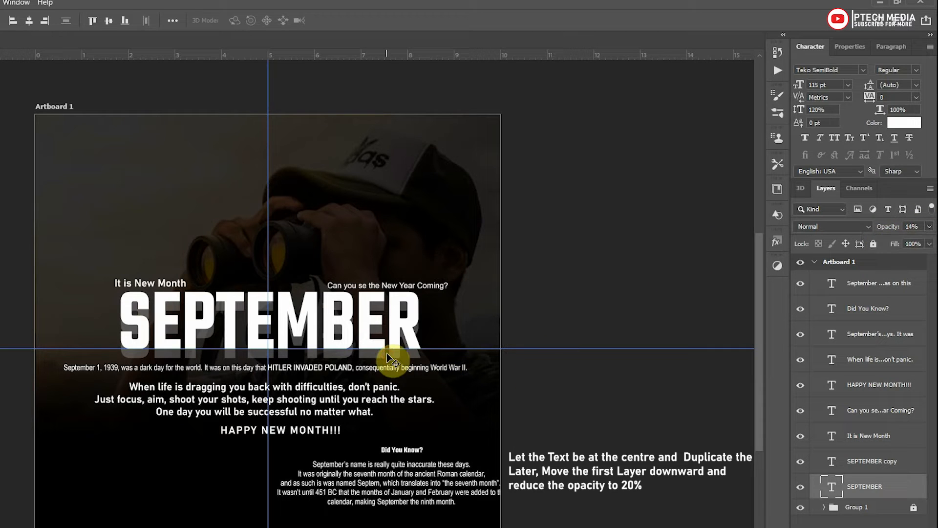
key("2")
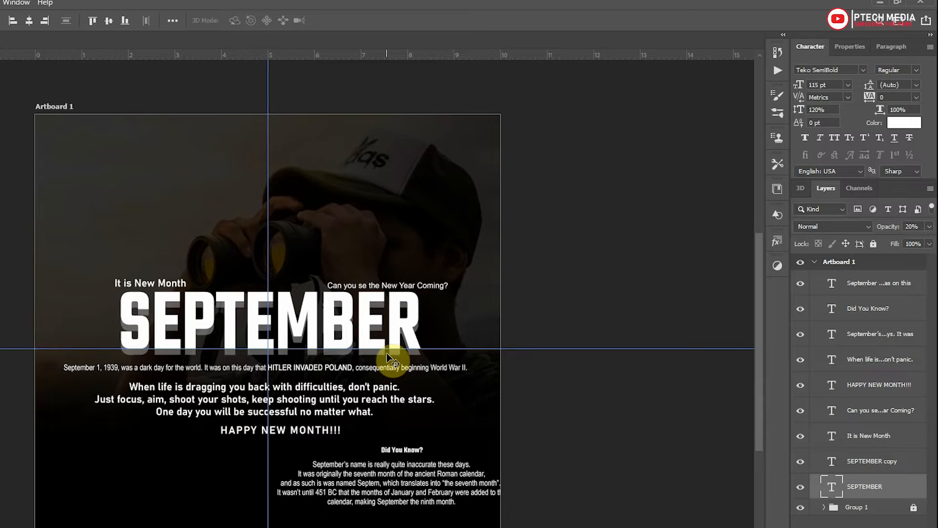
- Move both SEPTEMBER layers down together toward the September 1, 1939 line and set their font size to 120 pt
left_click(903, 462, "shift")
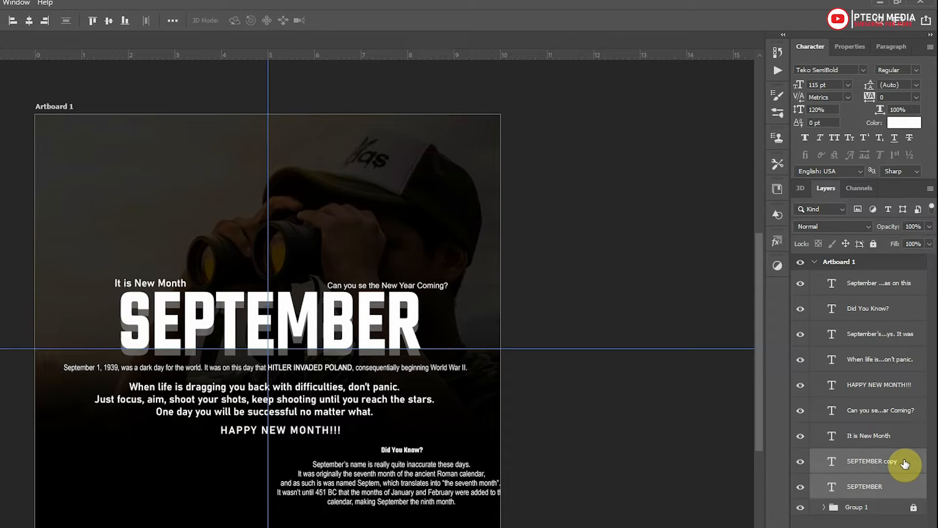
key("Down")
key("Down")
key("Down")
key("Down")
key("Down")
key("Down")
key("Down")
key("Down")
key("Down")
key("Down")
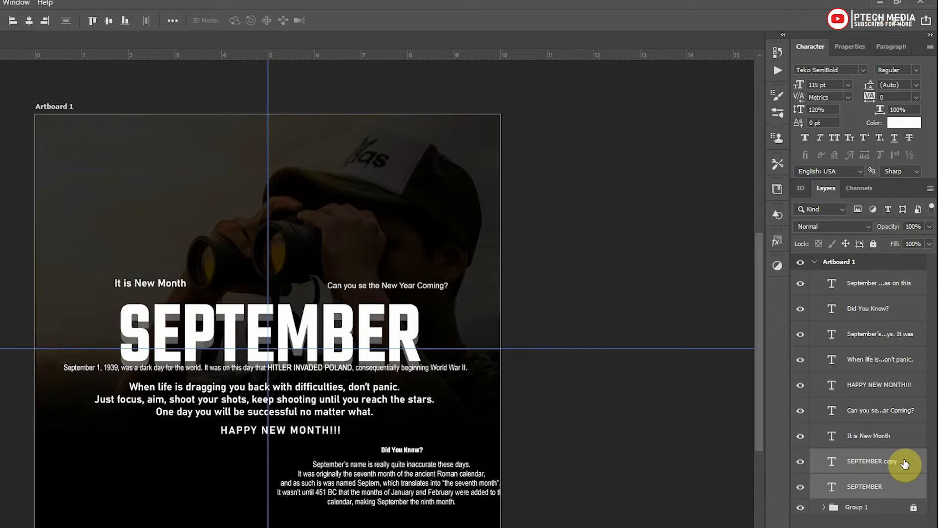
key("Down")
key("Down")
key("Down")
key("Down")
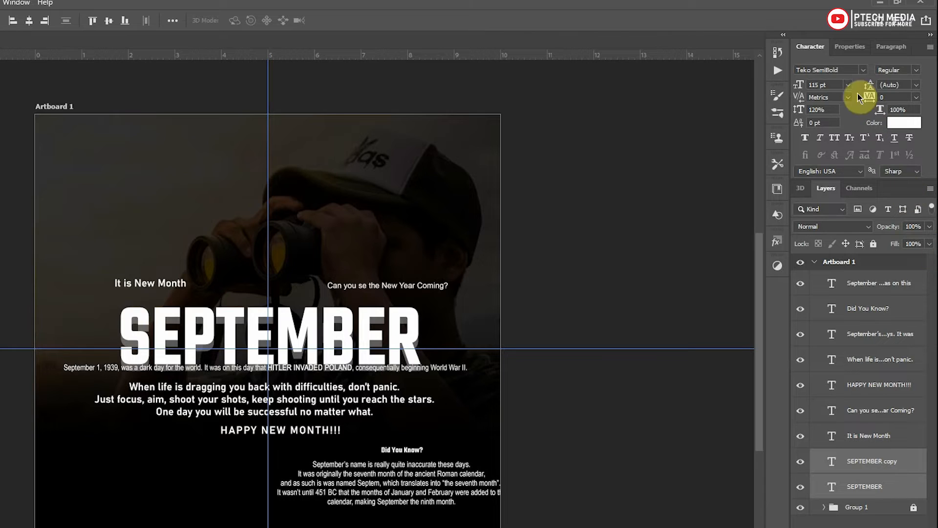
left_click(836, 86)
type("120")
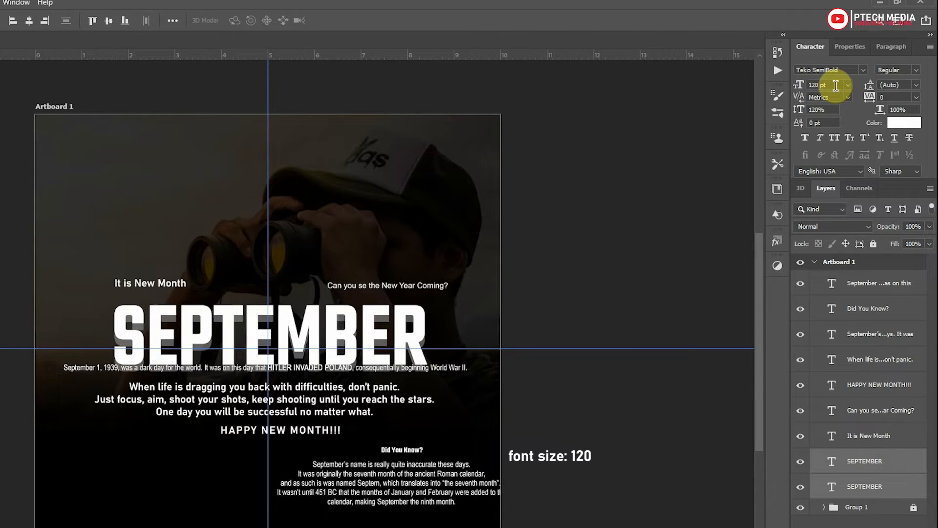
- Lower "It is New Month" to just above SEPTEMBER and move the September 1, 1939 line below the heading's shadow
left_click_drag(176, 286, 178, 299)
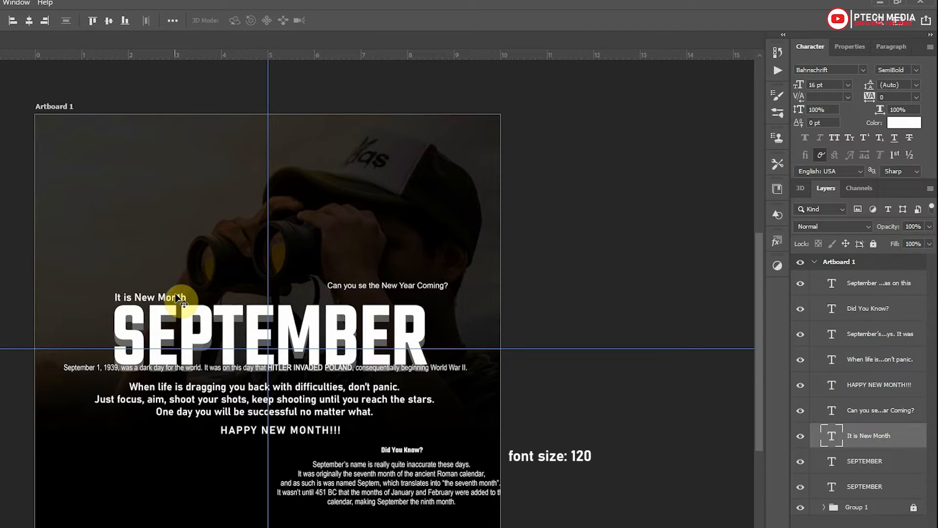
left_click(457, 370)
key("Down")
key("Down")
key("Down")
key("Down")
key("Down")
key("Down")
key("Down")
key("Down")
key("Down")
key("Down")
key("Down")
key("Down")
key("Down")
key("Down")
key("Down")
key("Down")
key("Down")
key("Down")
key("Down")
key("Down")
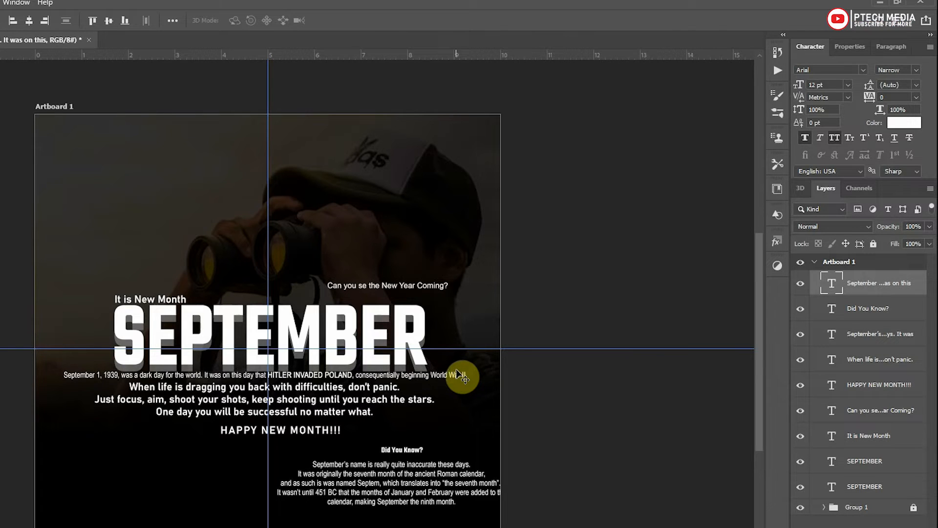
- Set the New Year question, the September name paragraph and the September 1, 1939 line in Monotype Corsiva Regular
left_click(385, 288)
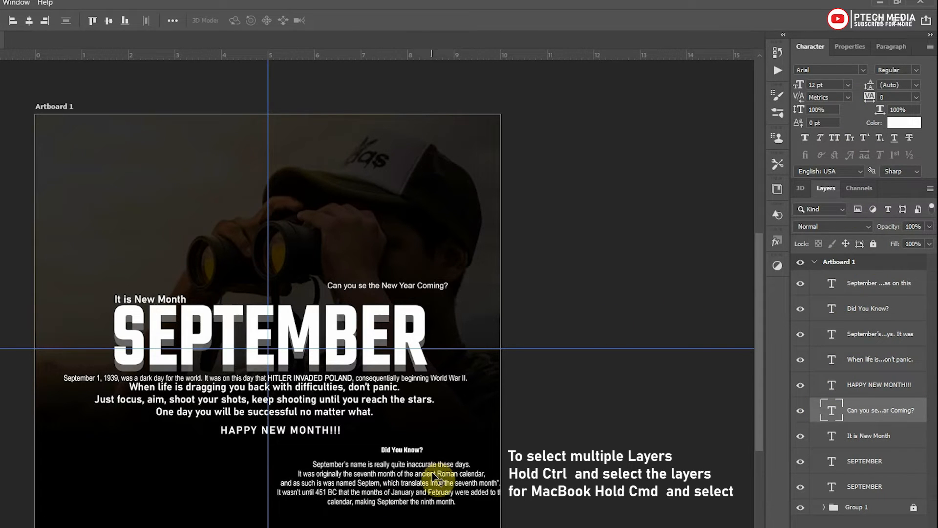
left_click(859, 334, "ctrl")
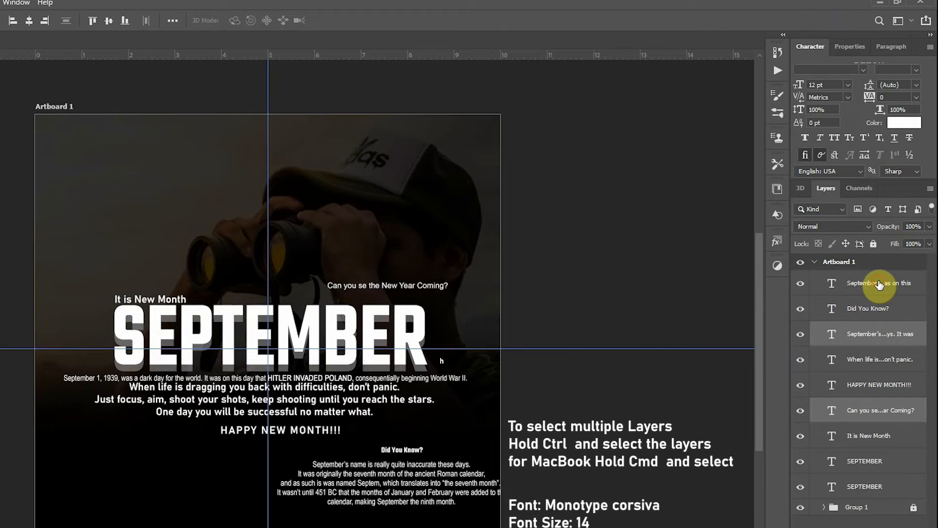
left_click(879, 285, "ctrl")
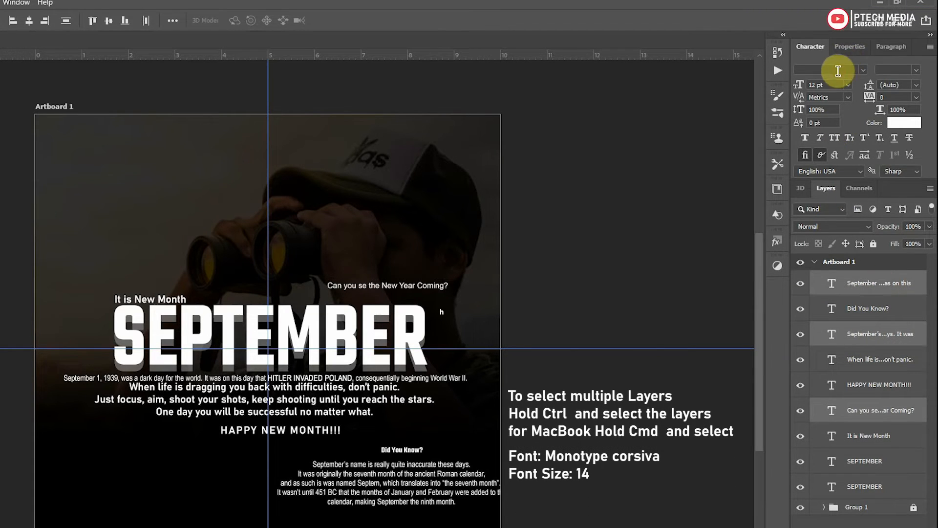
left_click(838, 71)
type("mon")
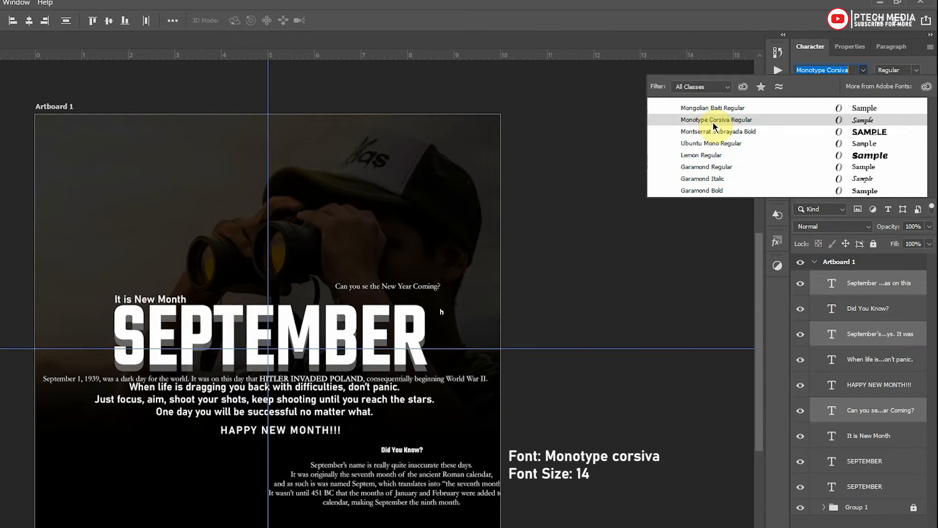
left_click(713, 123)
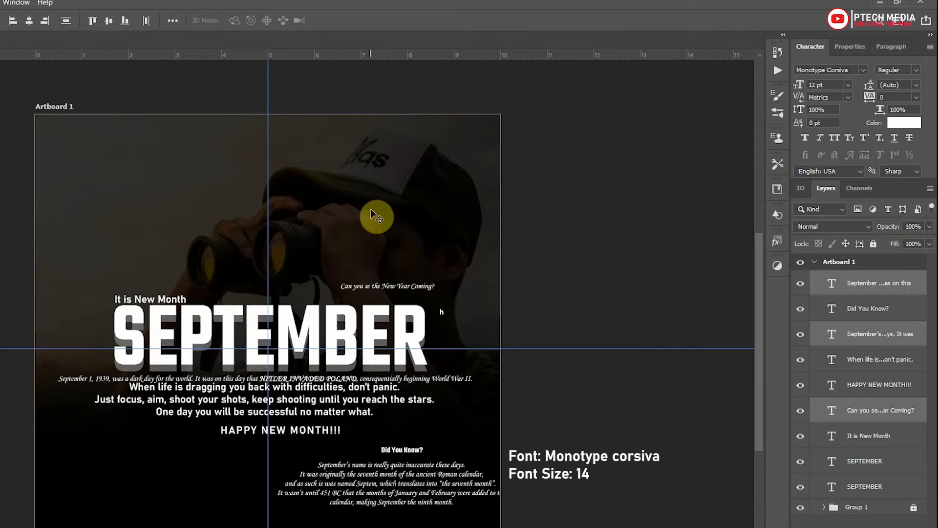
- Lower the New Year question to just above SEPTEMBER's last letters and set its font size to 14 pt
mouse_move(403, 286)
left_mouse_down()
mouse_move(388, 293)
mouse_move(394, 306)
mouse_move(393, 298)
left_mouse_up()
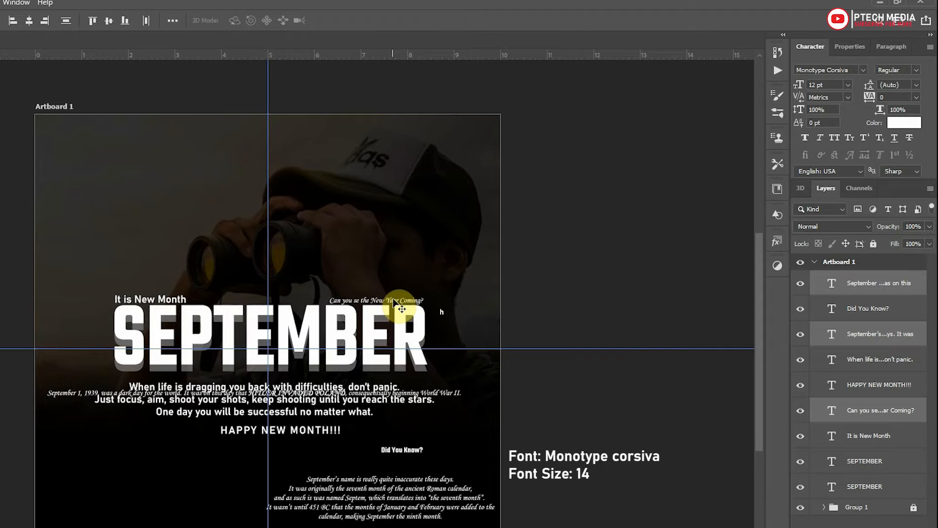
left_click(465, 281)
left_click(414, 304)
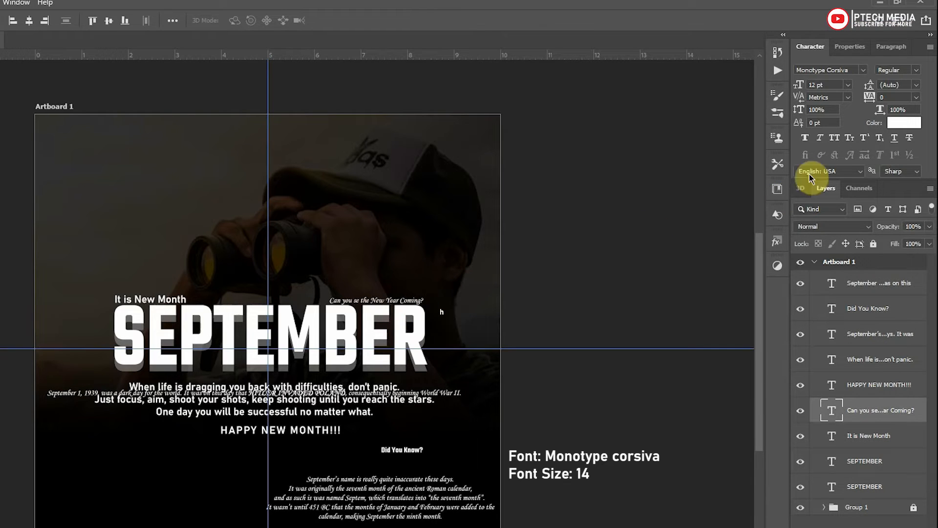
left_click(837, 87)
type("14")
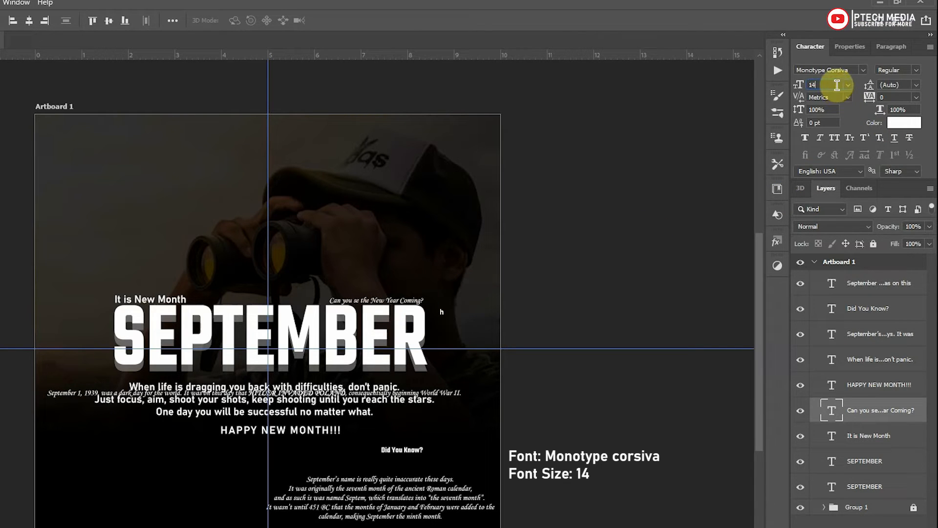
key("Return")
key("shift+Left")
key("shift+Left")
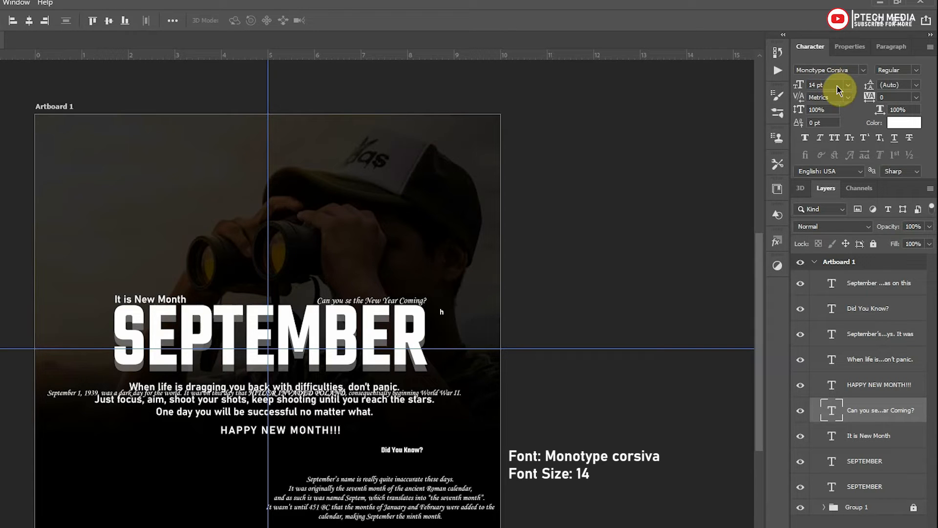
key("shift+Up")
key("shift+Left")
key("shift+Left")
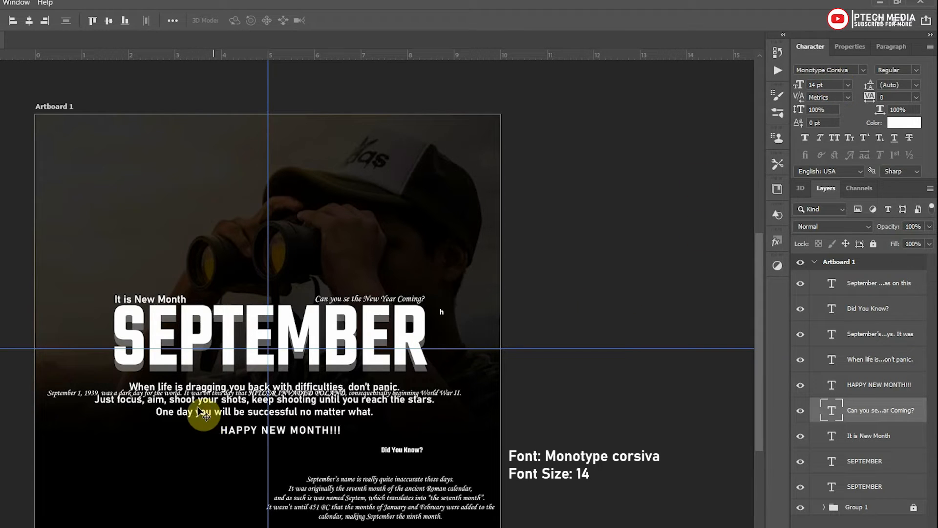
- Move the September name paragraph and its Did You Know? heading down into the artboard's lower area, with the heading directly above the paragraph
left_click_drag(400, 488, 406, 523)
left_click(410, 452)
left_click_drag(410, 452, 383, 509)
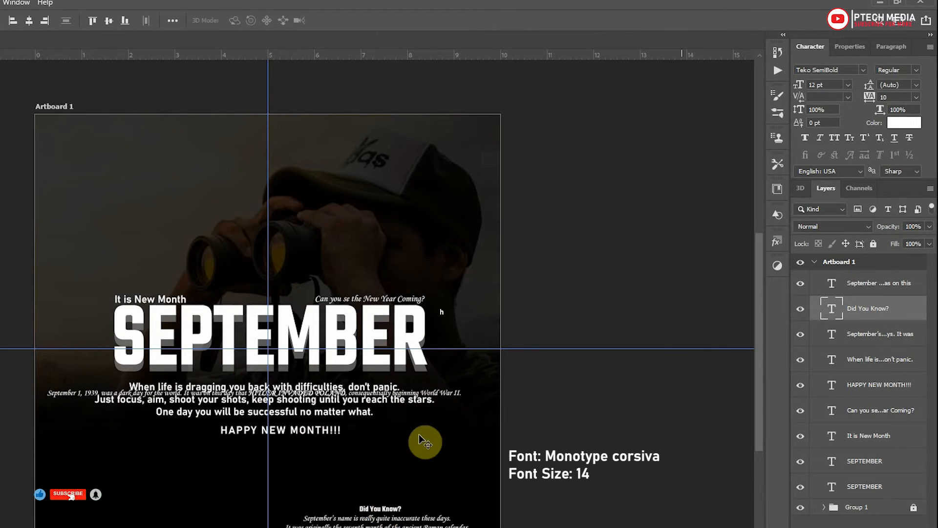
- Place the September 1, 1939 line centred just below SEPTEMBER's shadow and lower the quote slightly to clear it
left_click_drag(79, 391, 83, 386)
key("ctrl+t")
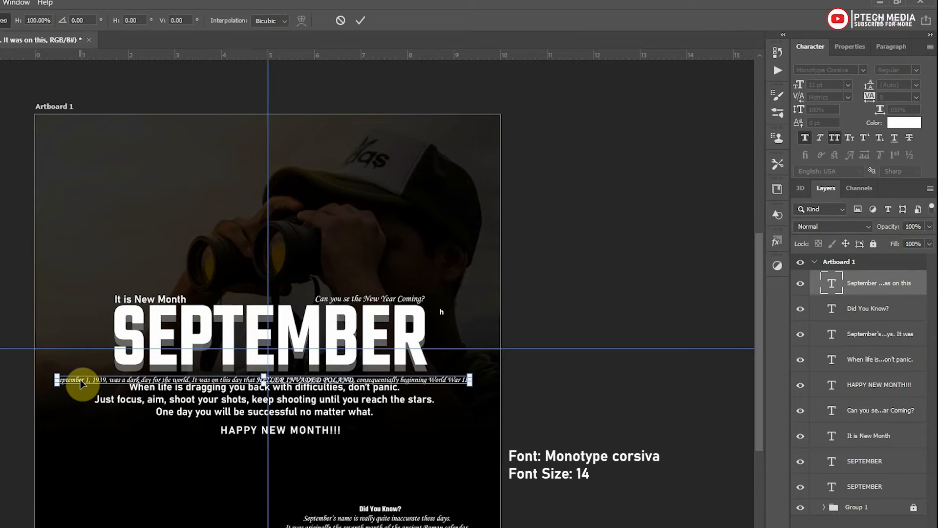
key("Return")
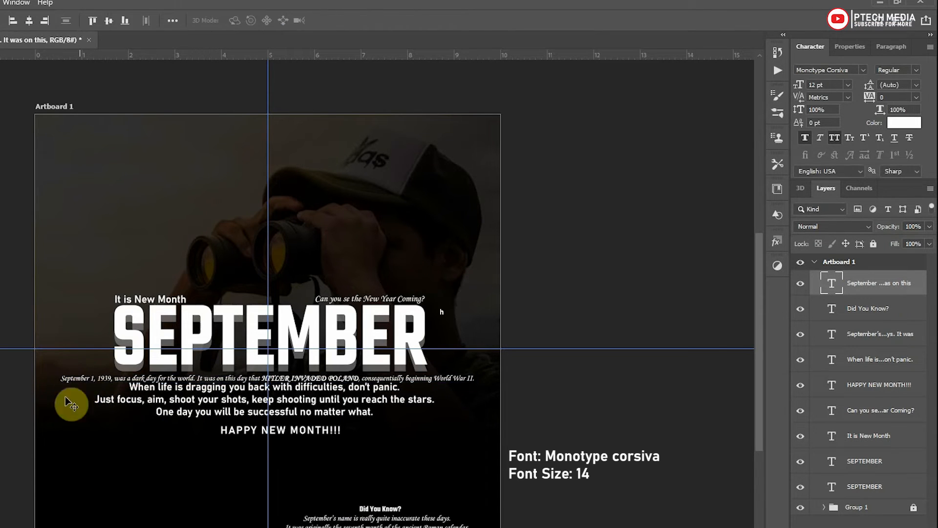
left_click_drag(287, 418, 288, 424)
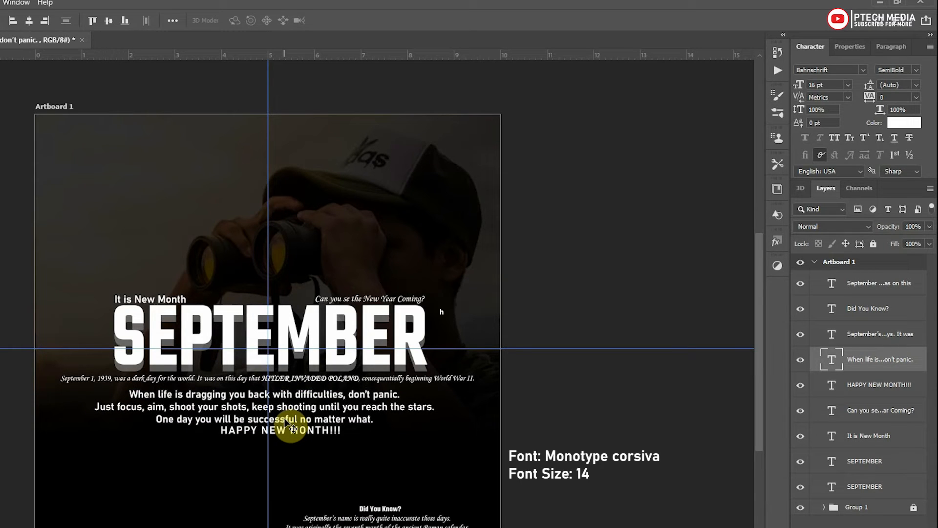
- Format HITLER INVADED POLAND in the September 1, 1939 line as Bahnschrift SemiBold, 14 pt
key("z")
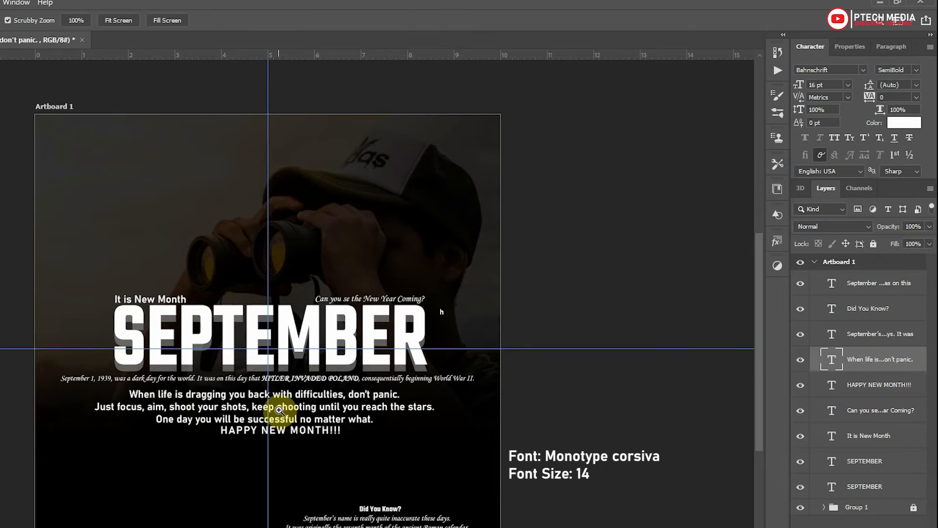
left_click_drag(278, 409, 330, 393)
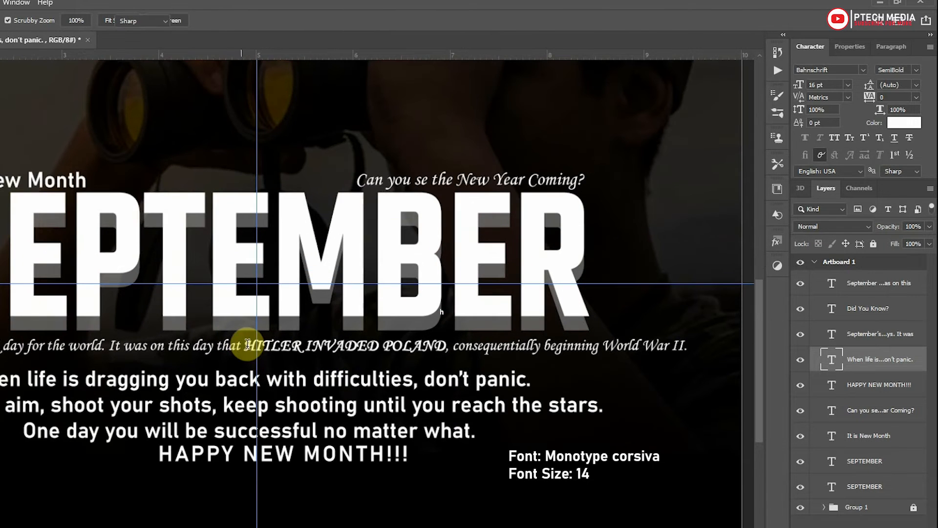
key("t")
left_click(247, 346)
key("ctrl+shift+Right")
key("ctrl+shift+Right")
key("ctrl+shift+Right")
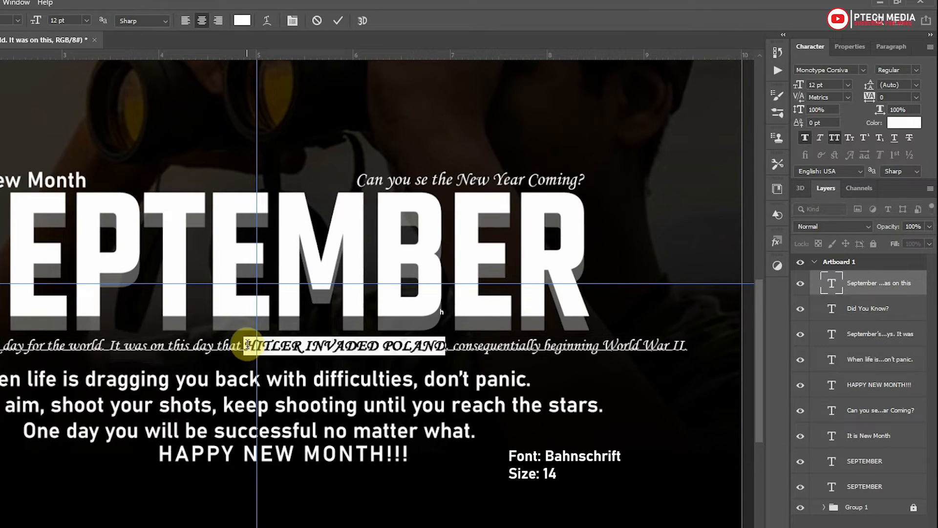
left_click(816, 68)
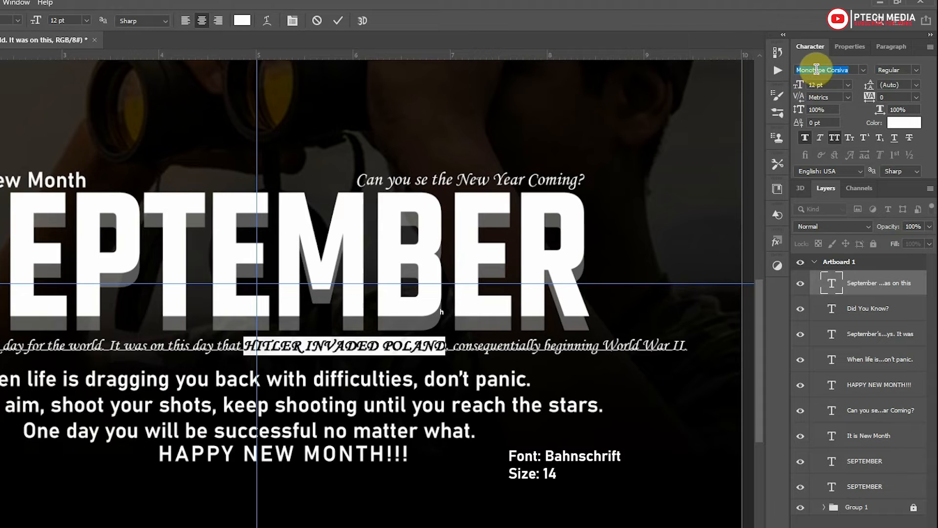
type("Bahnschrift")
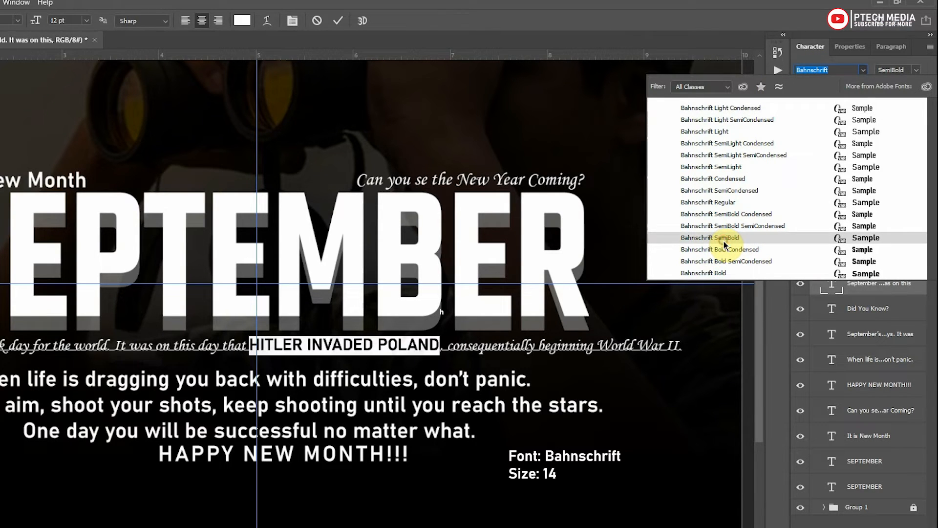
left_click(725, 238)
left_click(834, 86)
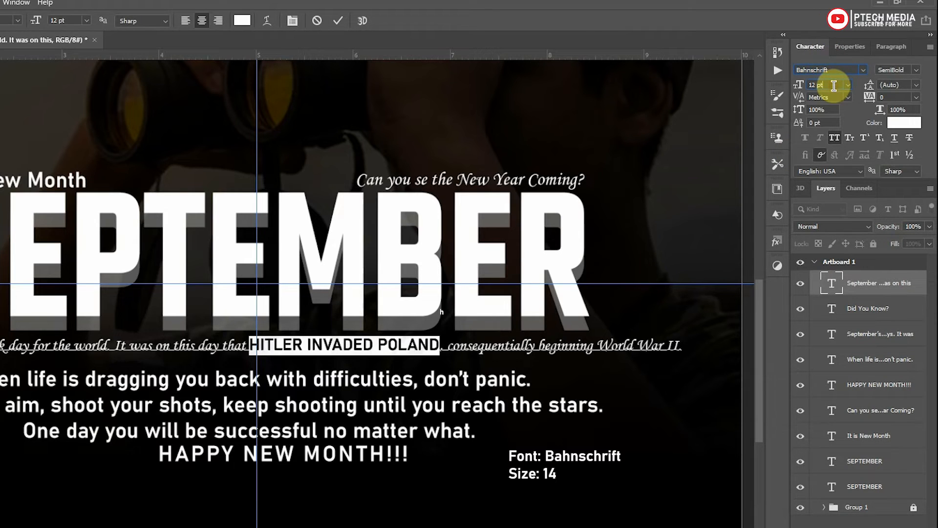
type("14")
key("Return")
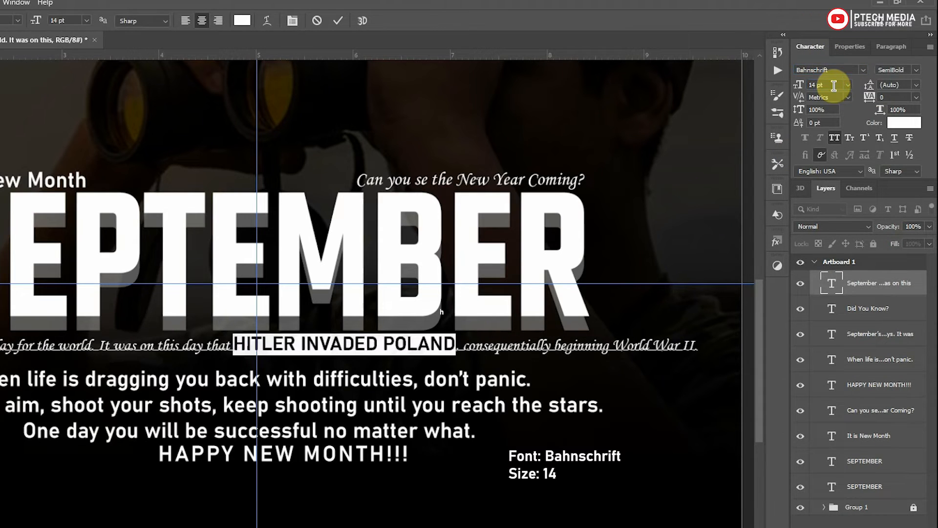
left_click(337, 21)
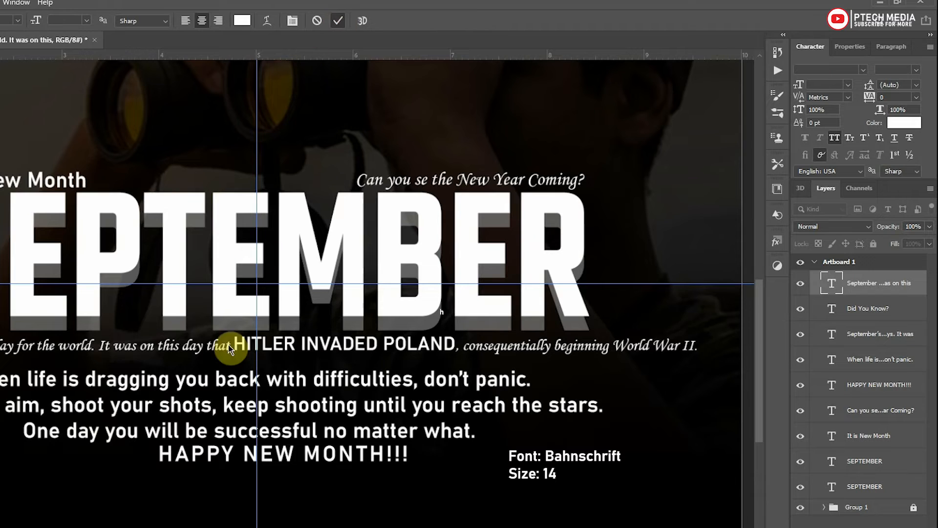
- Lower the quote a little more and move HAPPY NEW MONTH!!! down to leave a gap beneath it
key("v")
left_click_drag(460, 425, 460, 434)
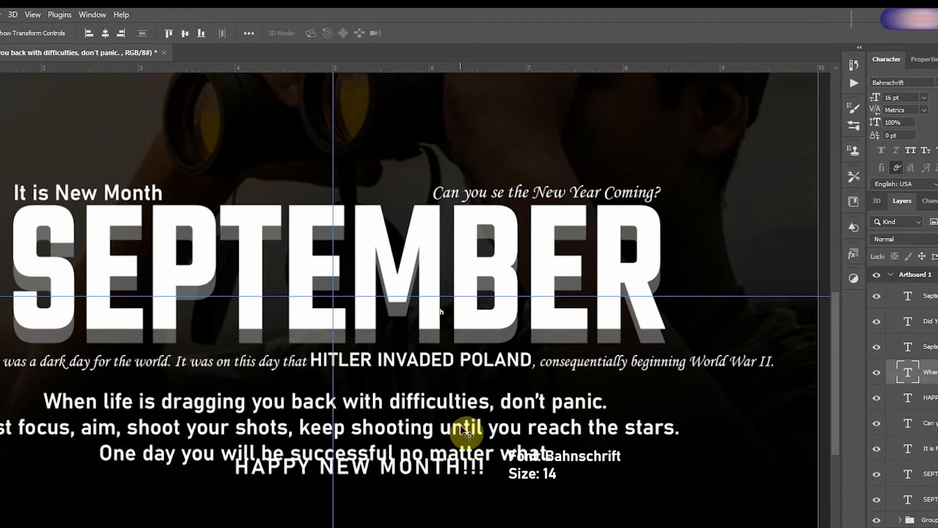
left_click(422, 470)
key("shift+Down")
key("shift+Down")
key("shift+Down")
key("shift+Down")
key("shift+Down")
left_click(391, 440)
key("ctrl+t")
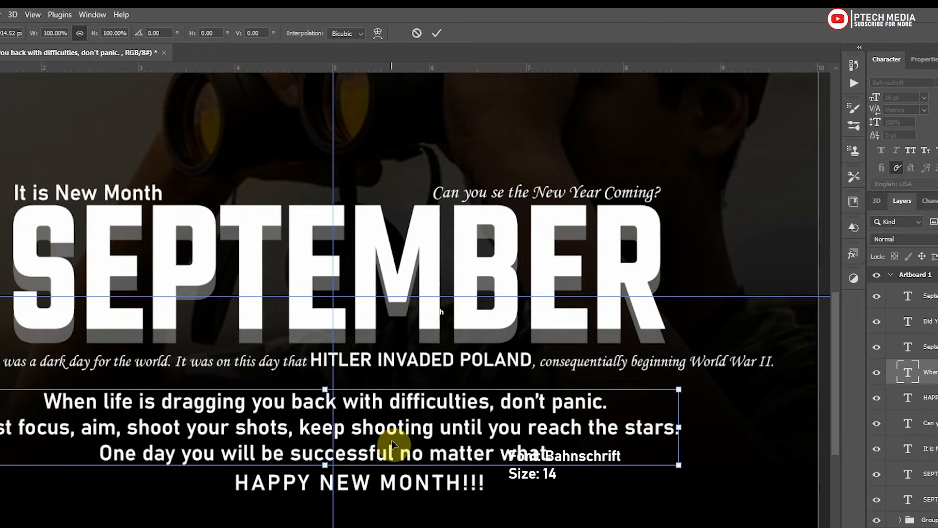
key("Return")
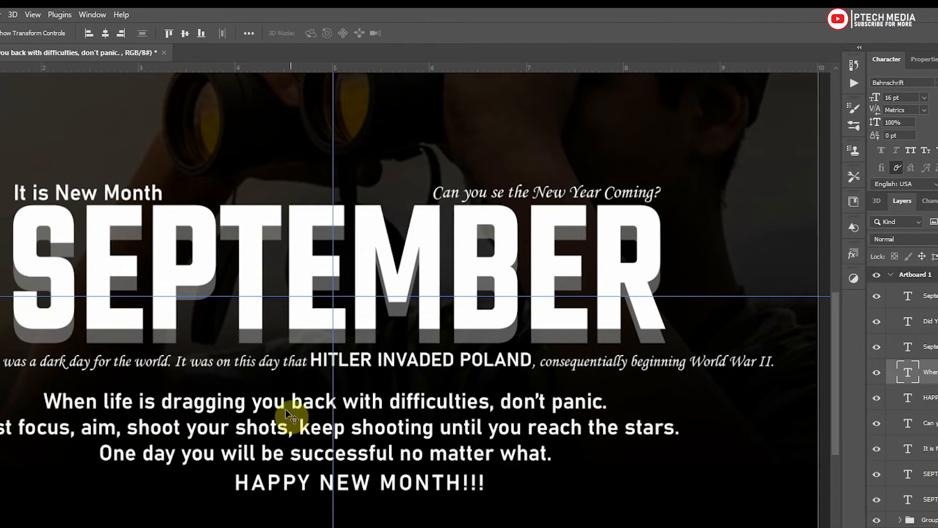
- Centre the When life is dragging you back quote and HAPPY NEW MONTH!!! horizontally on the artboard
left_click(105, 34)
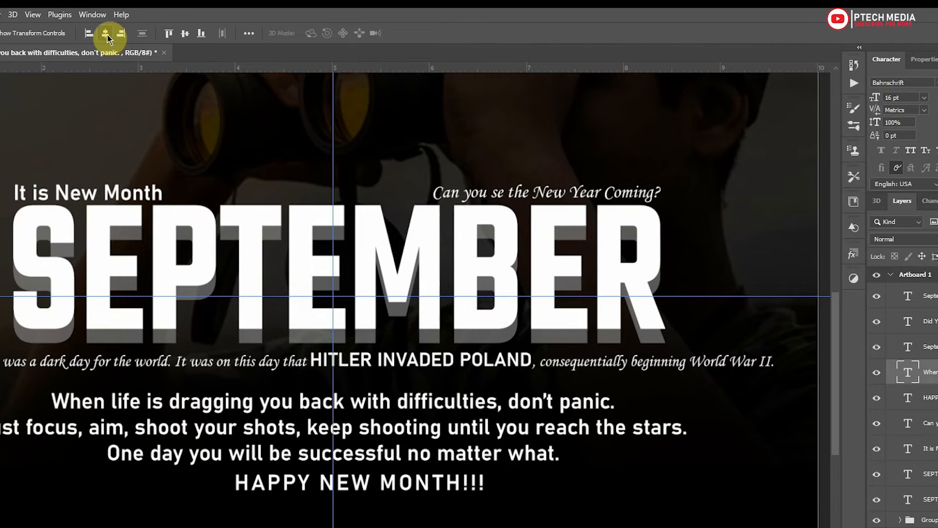
left_click(329, 481)
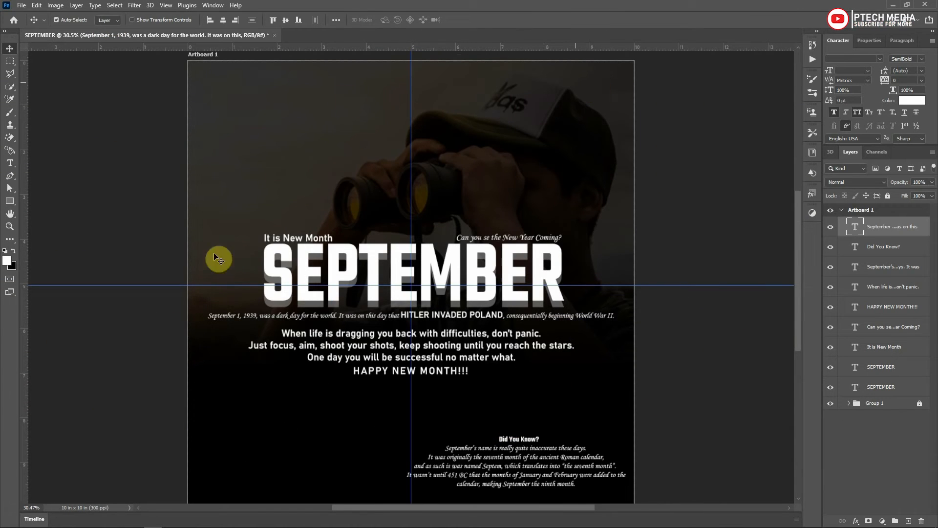
- Place the february logo and contact details image from the september folder over the whole artboard
key("alt+Tab")
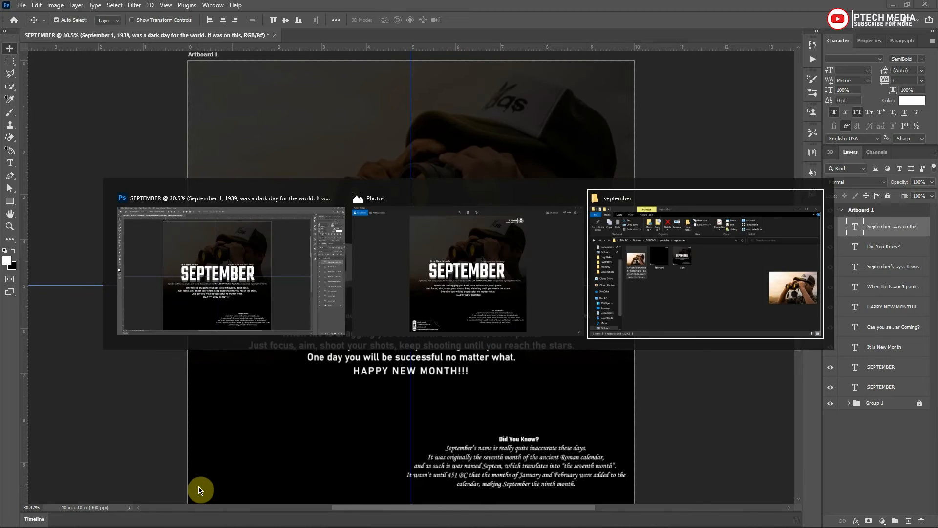
left_click_drag(401, 271, 212, 271)
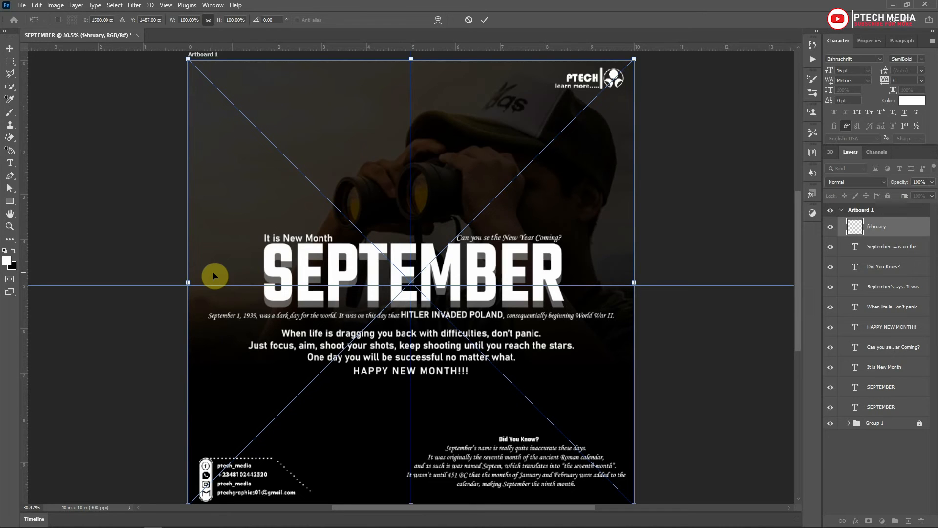
left_click(486, 19)
- Shift the September's name paragraph and its Did You Know? heading slightly left, away from the artboard's edge
left_click_drag(530, 468, 515, 475)
left_click(519, 441)
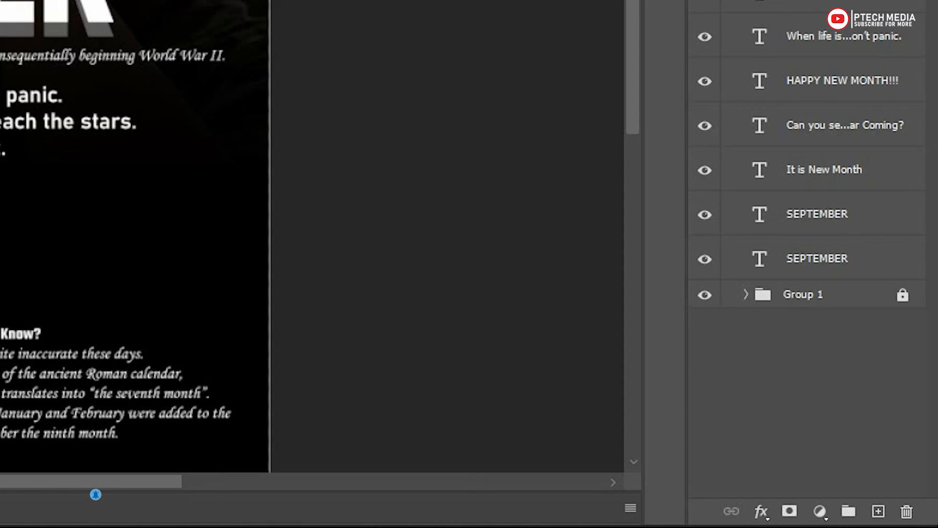
- Apply a white Color Overlay at 100% opacity to the february layer
left_click(760, 512)
key("Escape")
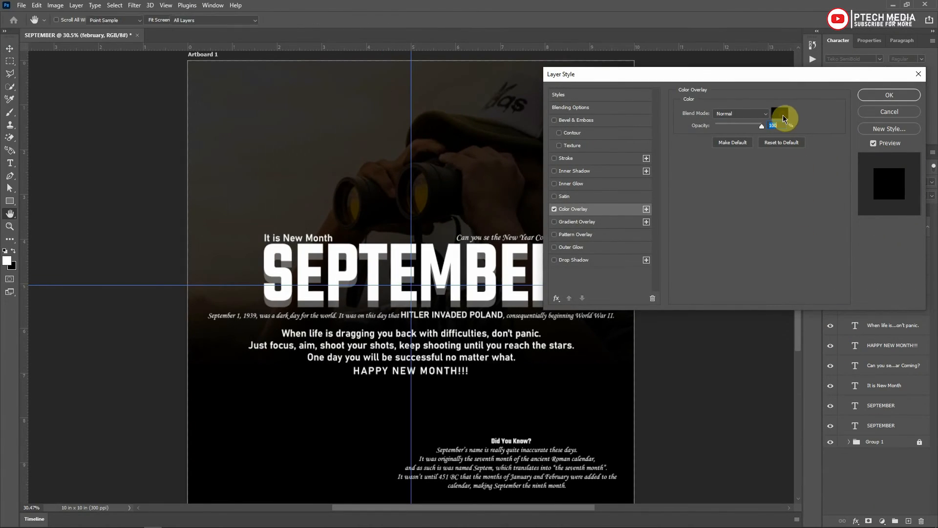
left_click(779, 113)
left_click(592, 373)
left_click(637, 408)
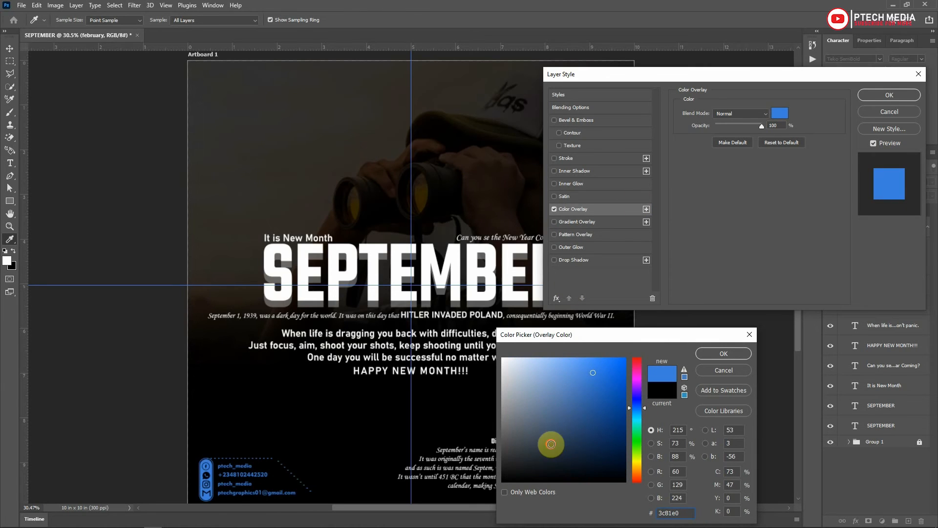
left_click(636, 471)
left_click(679, 513)
type("f")
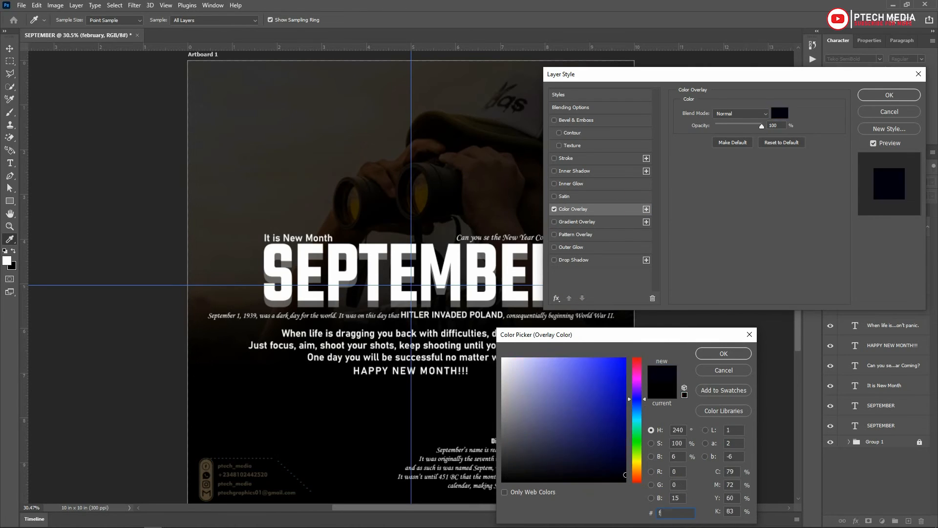
type("fff")
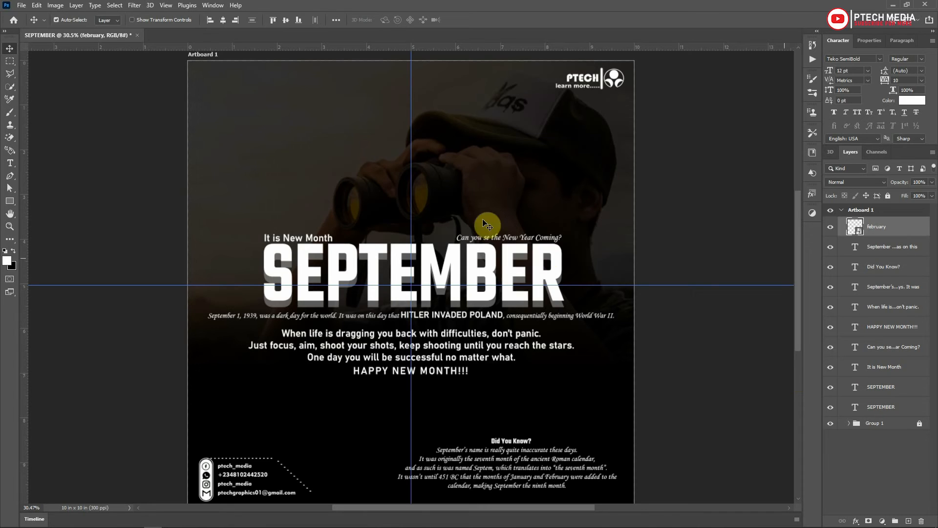
- Set up an Export As of Artboard 1 in JPG format with Great quality
left_click(21, 5)
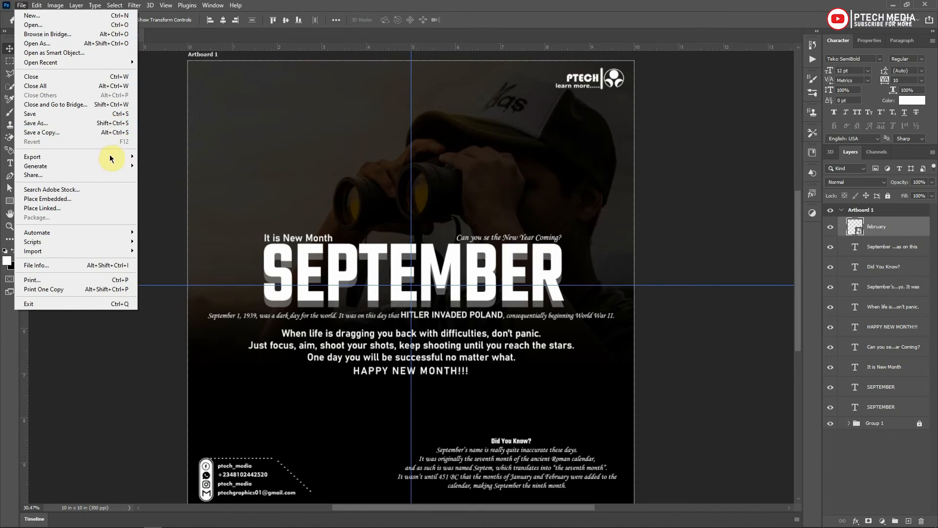
mouse_move(113, 159)
left_click(175, 168)
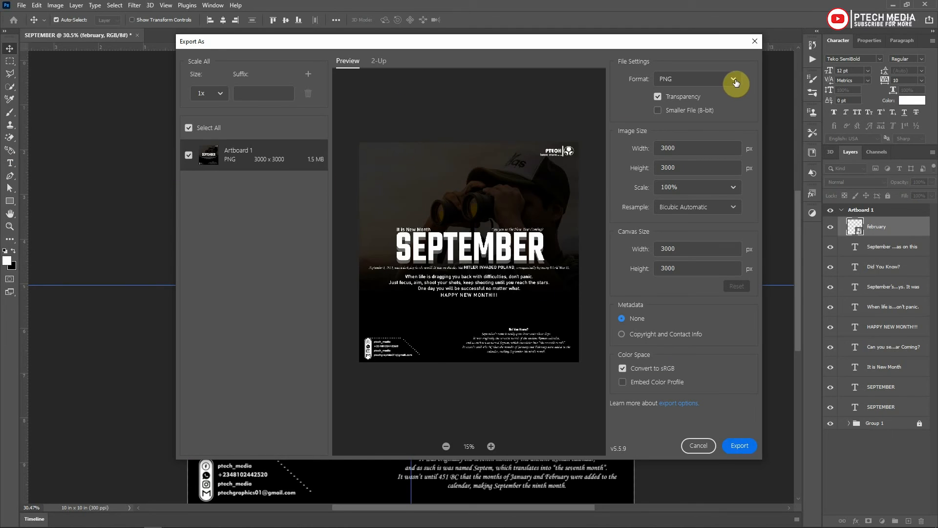
left_click(734, 81)
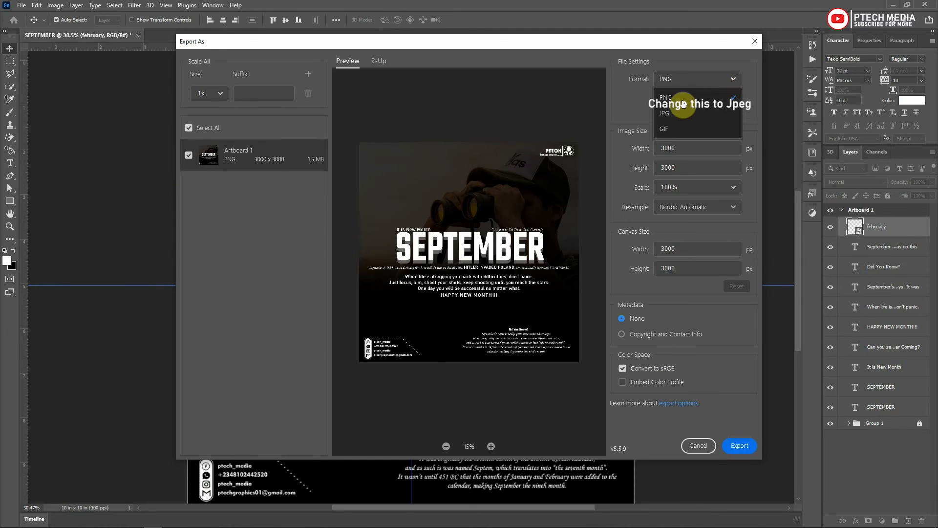
left_click(667, 122)
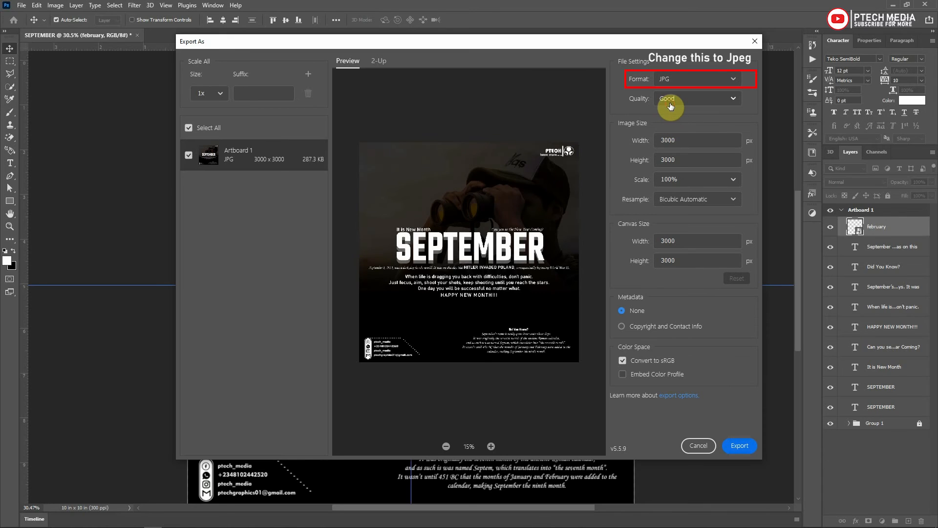
left_click(670, 103)
left_click(676, 208)
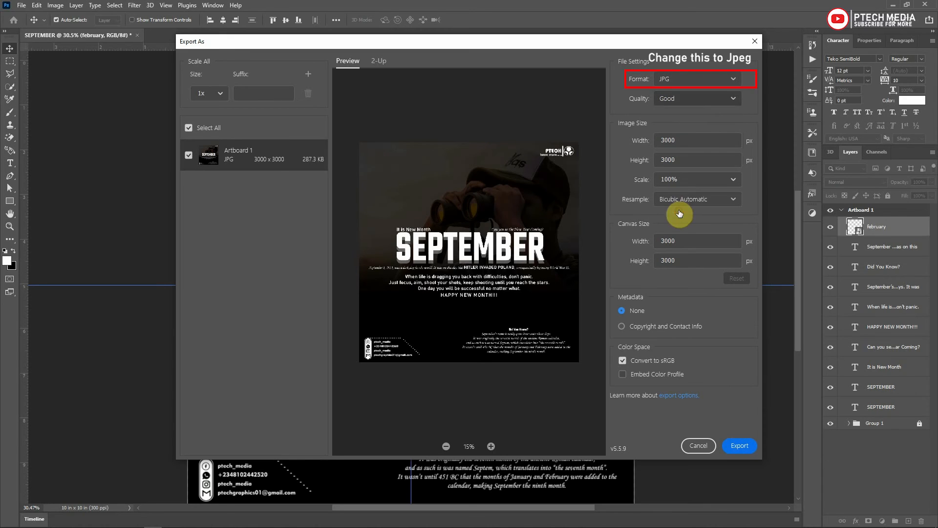
left_click(728, 107)
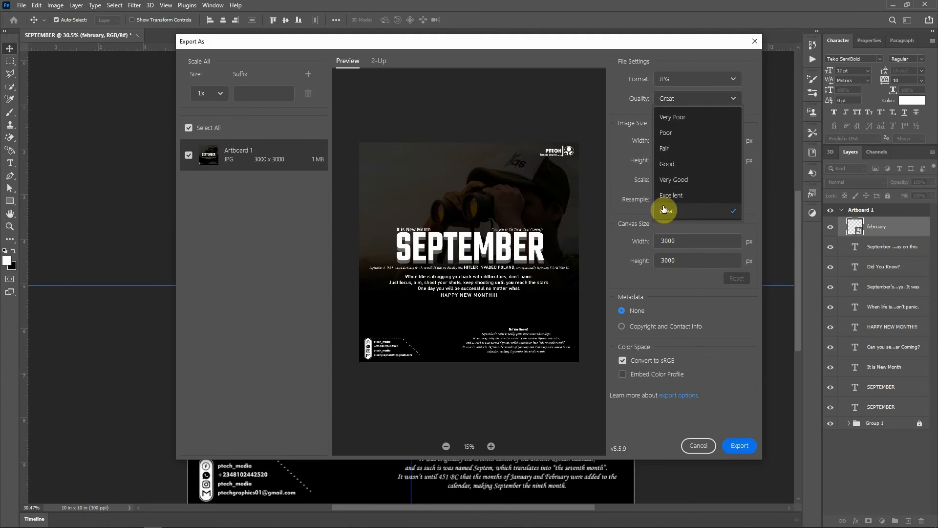
left_click(531, 266)
- Export the flyer to the september folder under the file name September Lesson
left_click(729, 445)
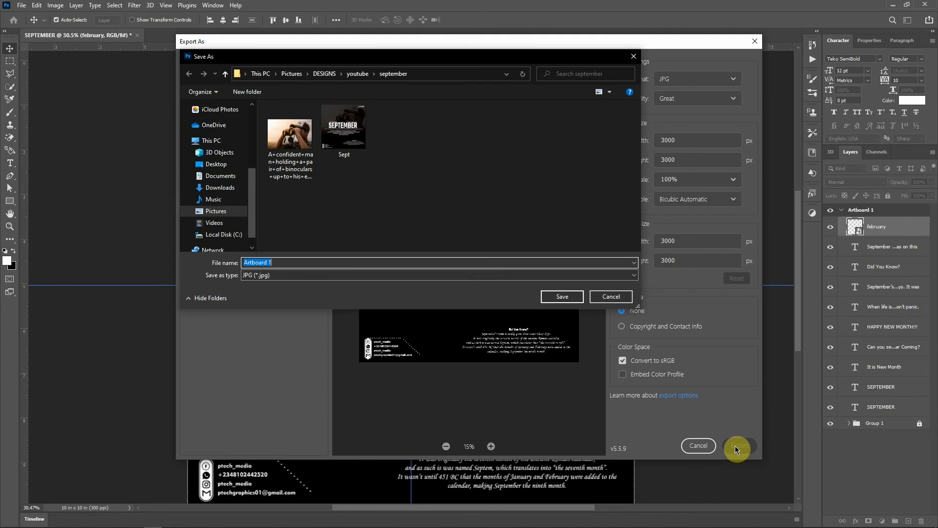
type("September Lesson")
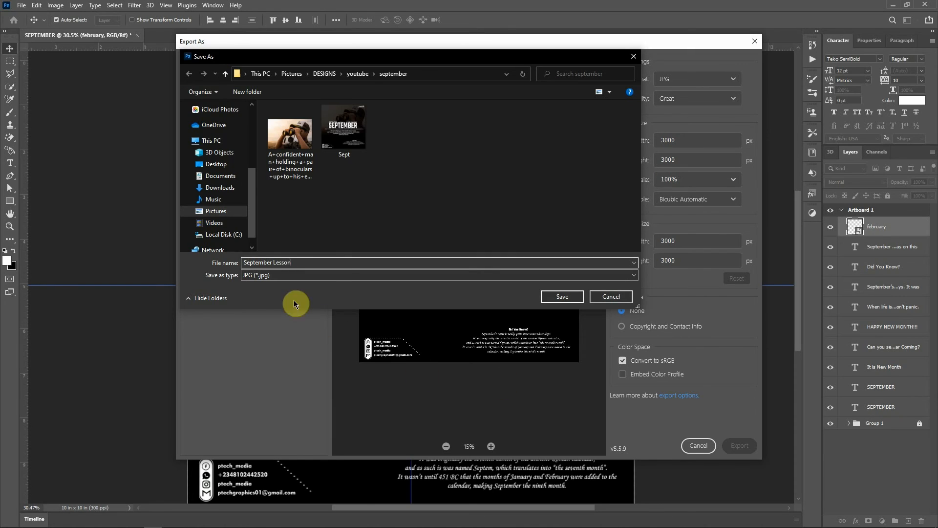
left_click(562, 299)
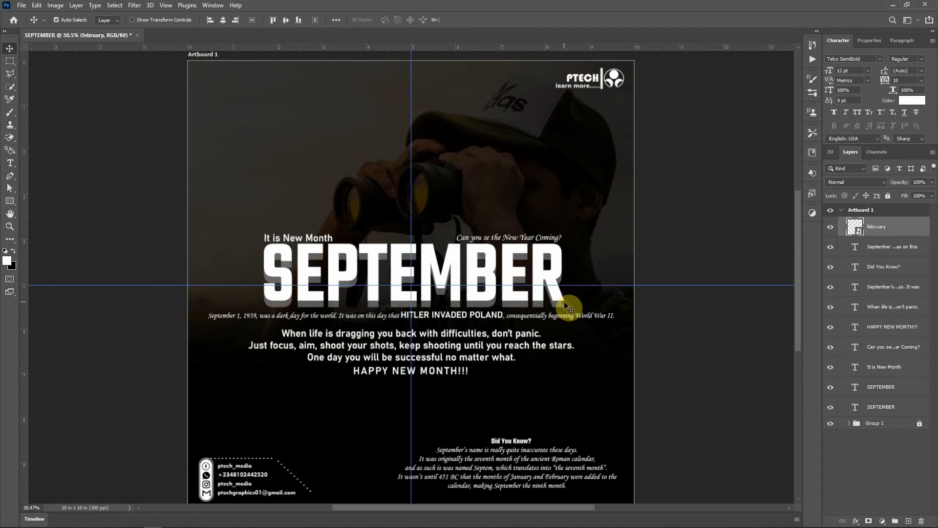
- Switch to the september folder in File Explorer and open the exported September Lesson image
key("alt+Tab")
key("alt+Tab")
key("alt+shift+Tab")
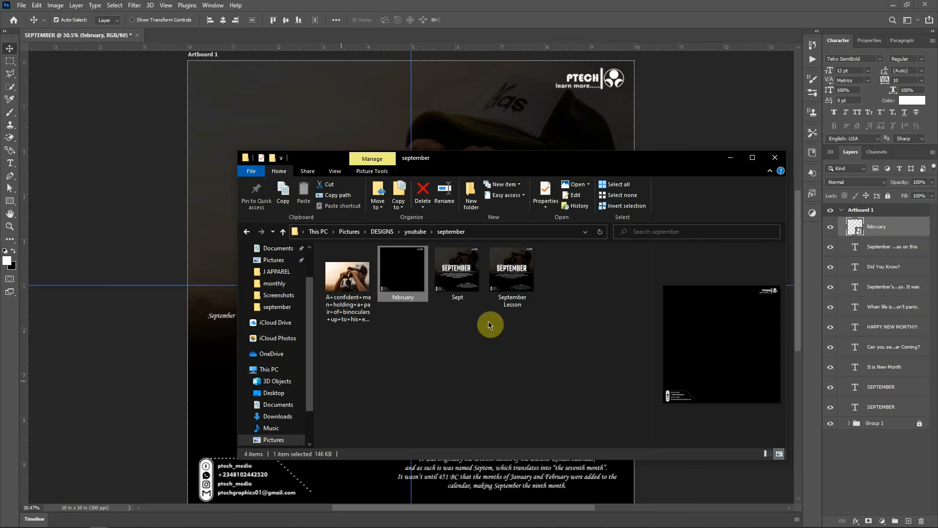
double_click(520, 289)
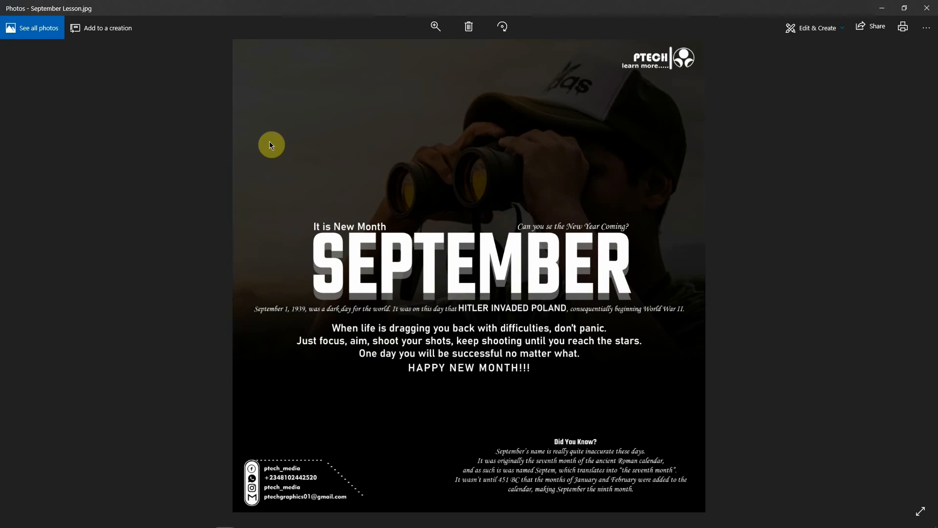
- Compare the exported September Lesson image with the neighbouring Sept image by switching back and forth between them
key("Left")
key("Right")
key("Left")
key("Right")
key("Left")
key("Right")
key("Left")
key("Right")
key("Left")
key("Right")
key("Left")
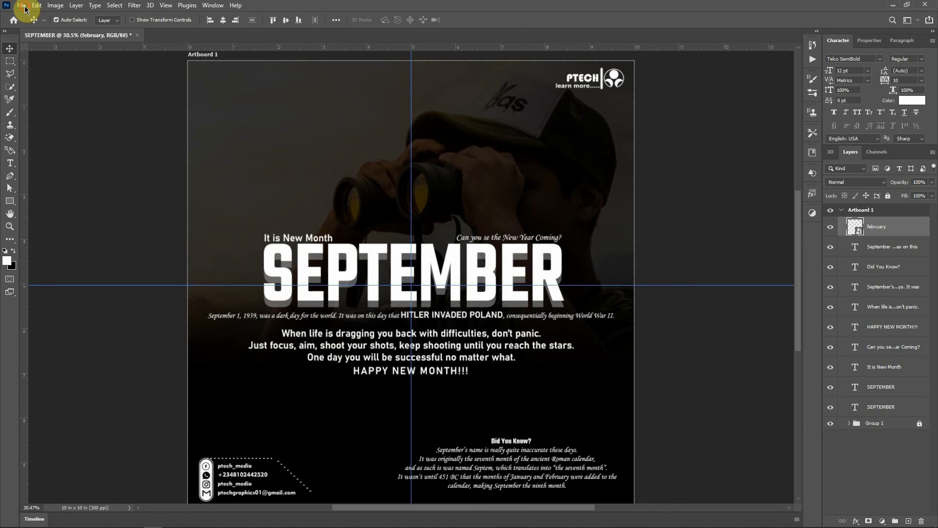
left_click(22, 5)
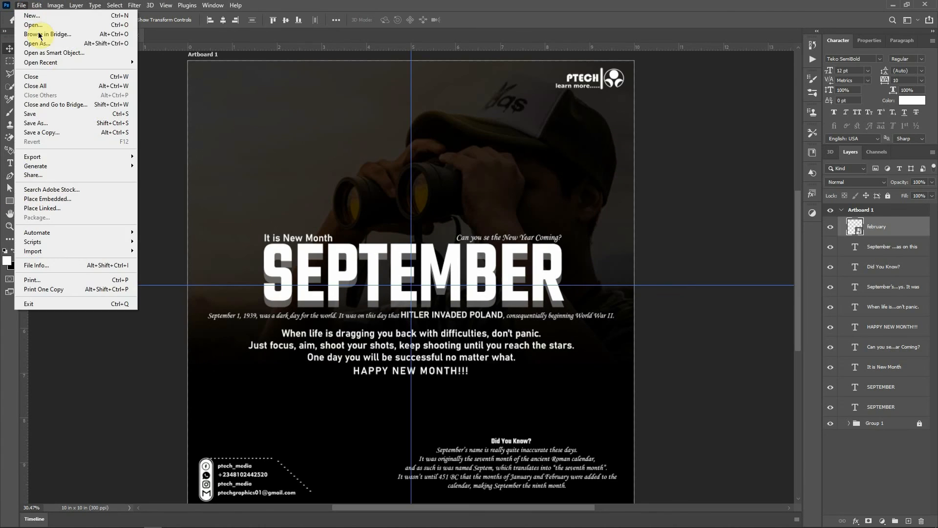
left_click(92, 117)
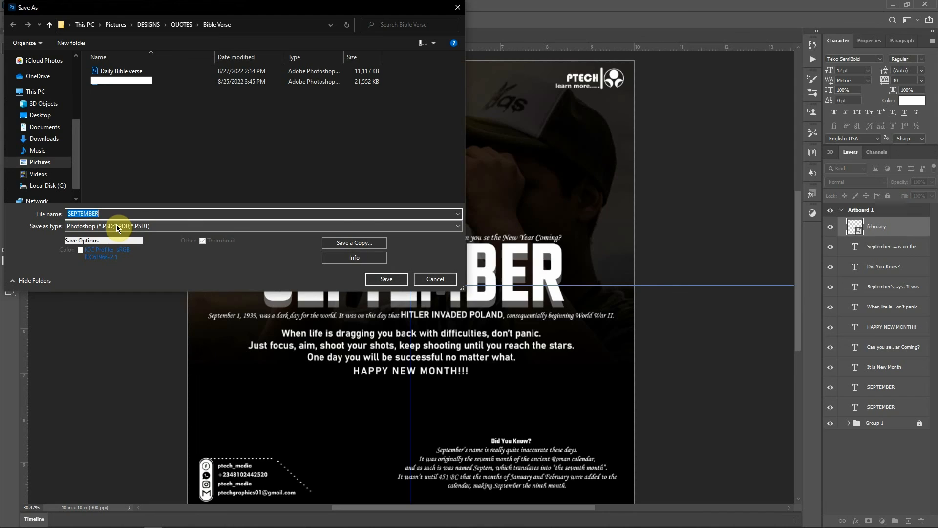
left_click(441, 282)
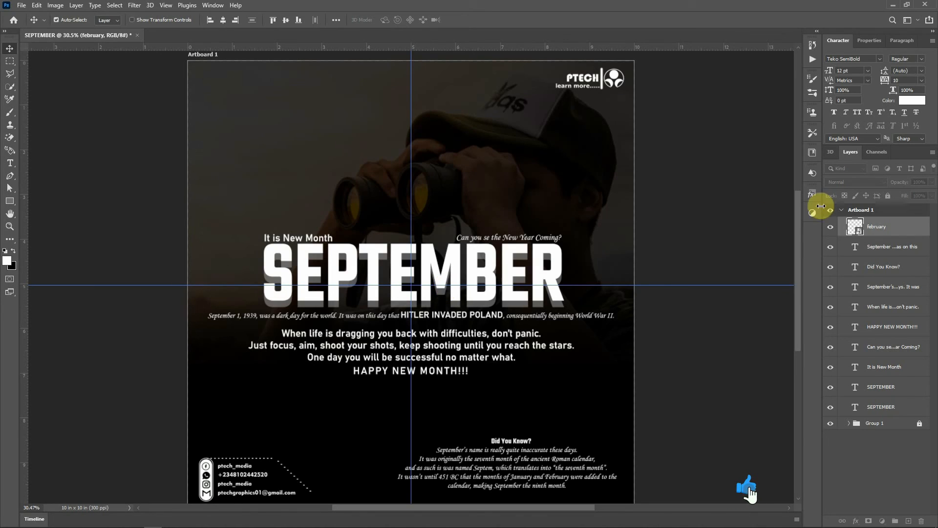
- Group all the text layers, from the September 1, 1939 line down to the lowest SEPTEMBER, and name the group Text
left_click(886, 248)
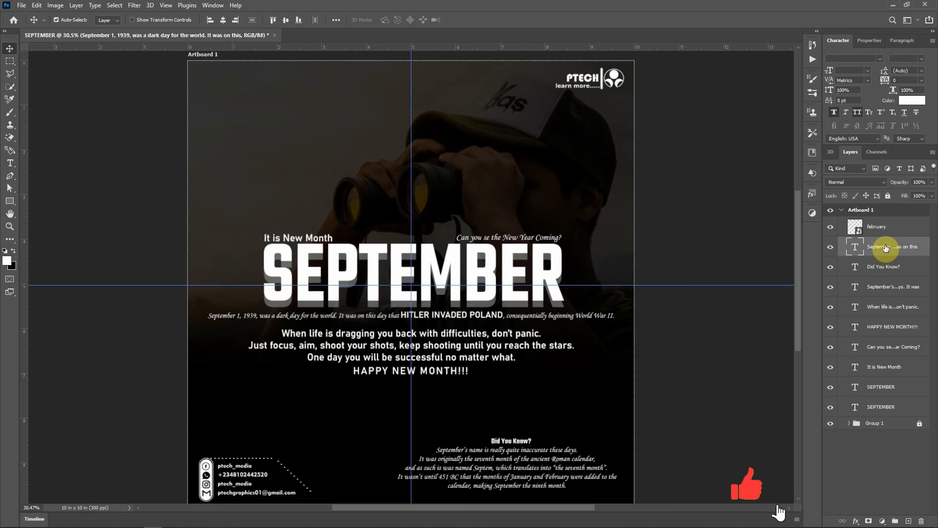
left_click(881, 406, "shift")
key("ctrl+g")
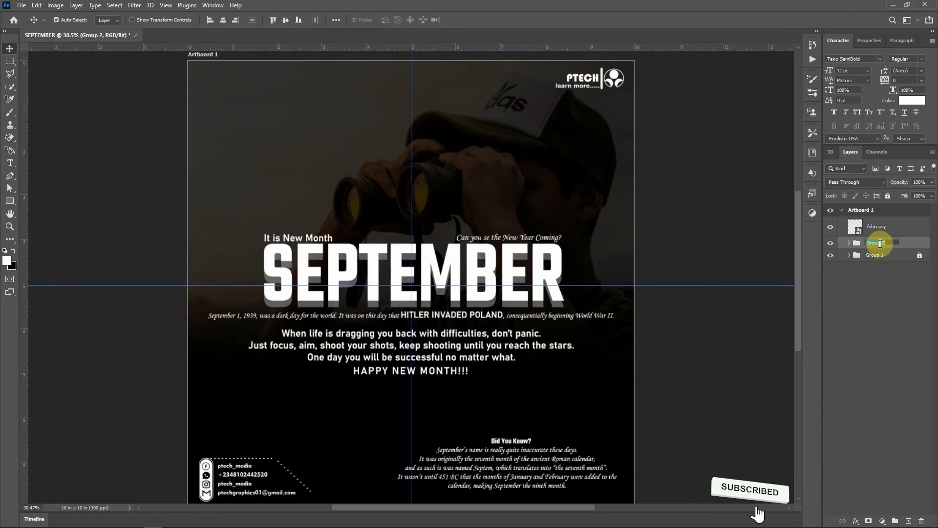
double_click(878, 244)
type("Text")
left_click(873, 259)
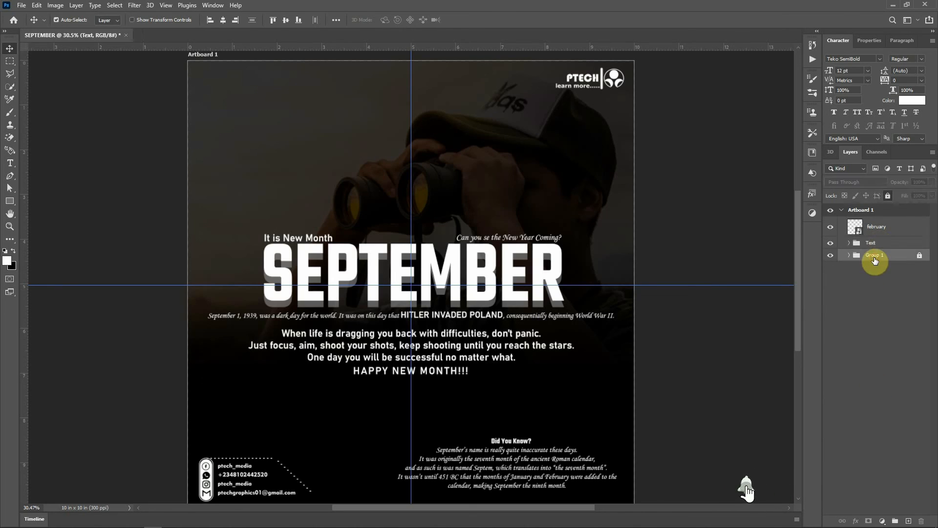